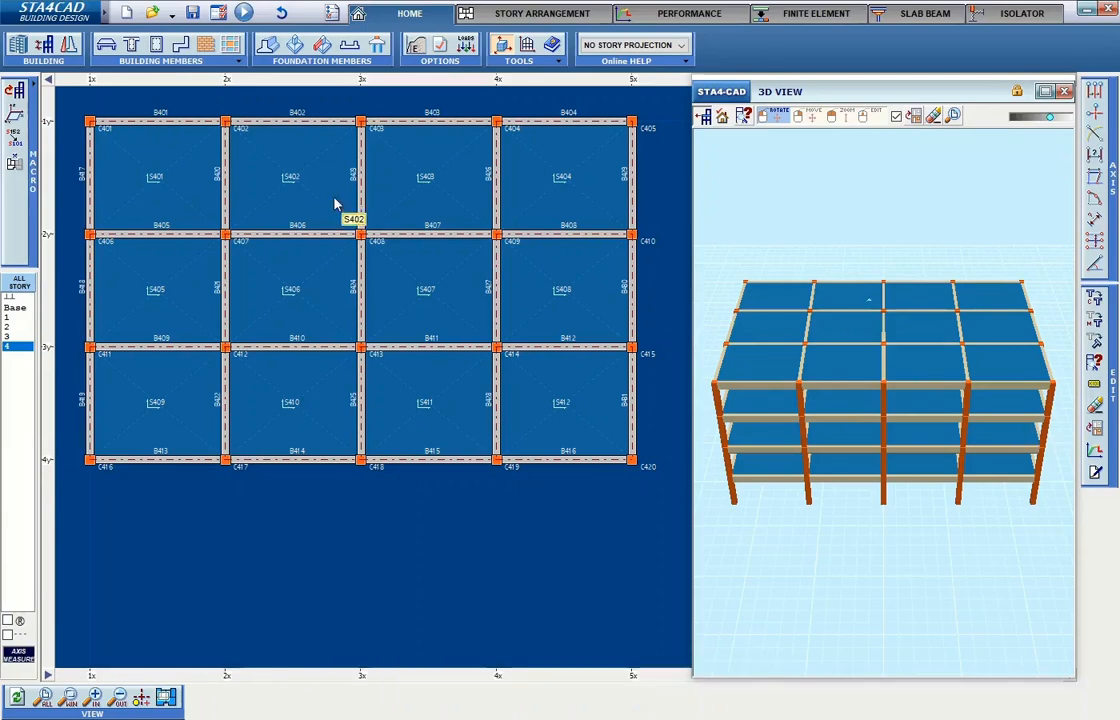
Erase the corner column at axes 1x and 4y.
{"action": "left_click_drag", "start_coordinate": [797, 245], "coordinate": [835, 225]}
{"action": "scroll", "coordinate": [88, 465], "scroll_direction": "up", "scroll_amount": 5}
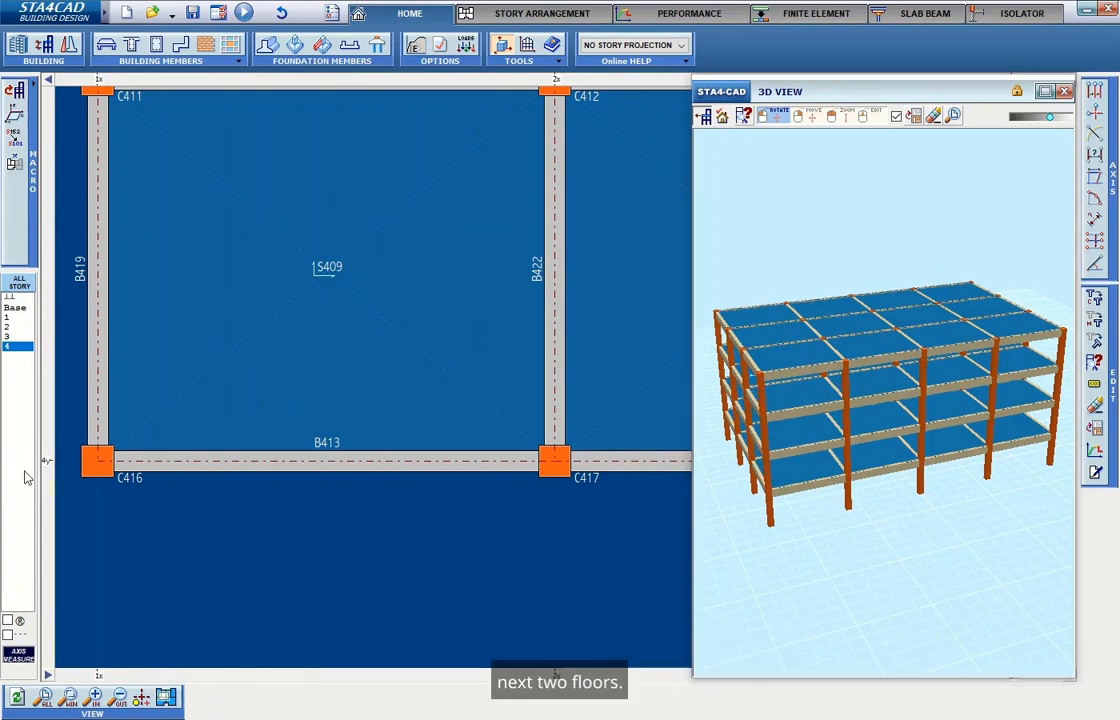
{"action": "left_click", "coordinate": [1095, 405]}
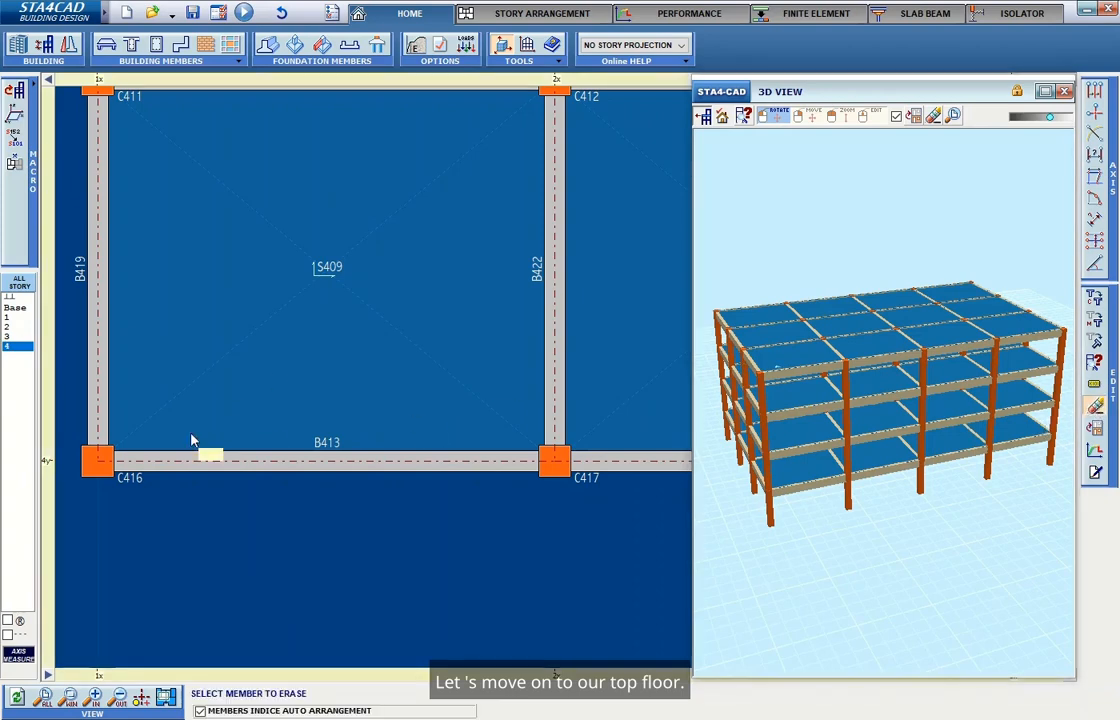
{"action": "left_click", "coordinate": [92, 464]}
On story 3, start a new column at the erased corner and set its type to circular.
{"action": "left_click", "coordinate": [8, 344]}
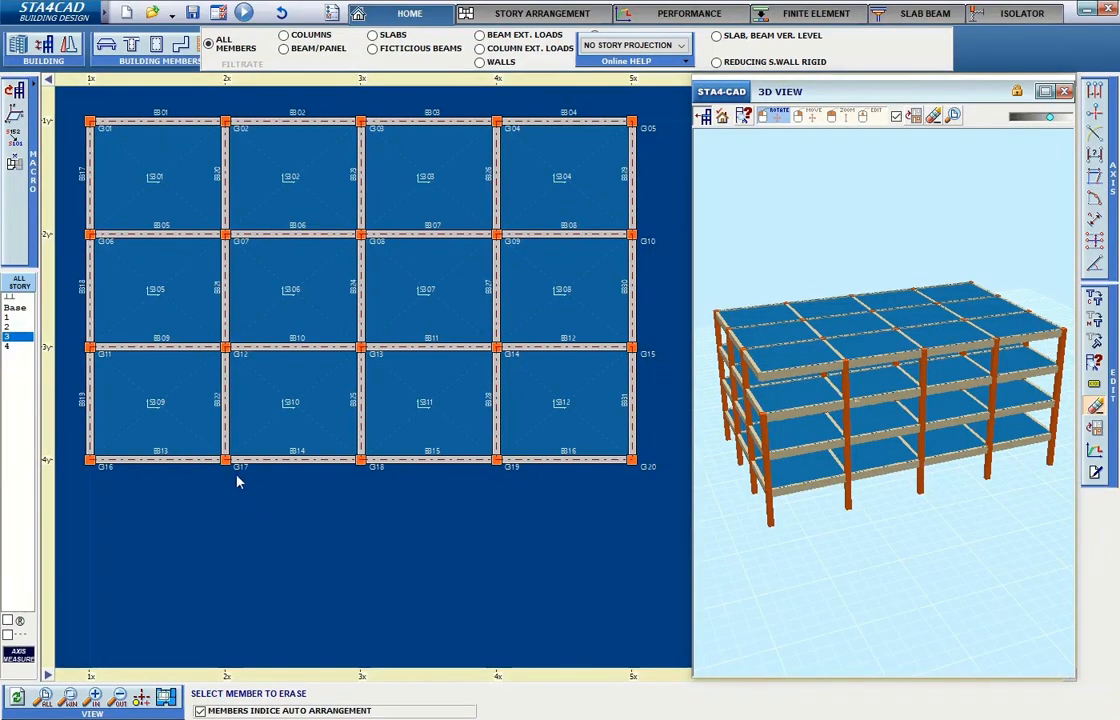
{"action": "scroll", "coordinate": [90, 462], "scroll_direction": "up", "scroll_amount": 3}
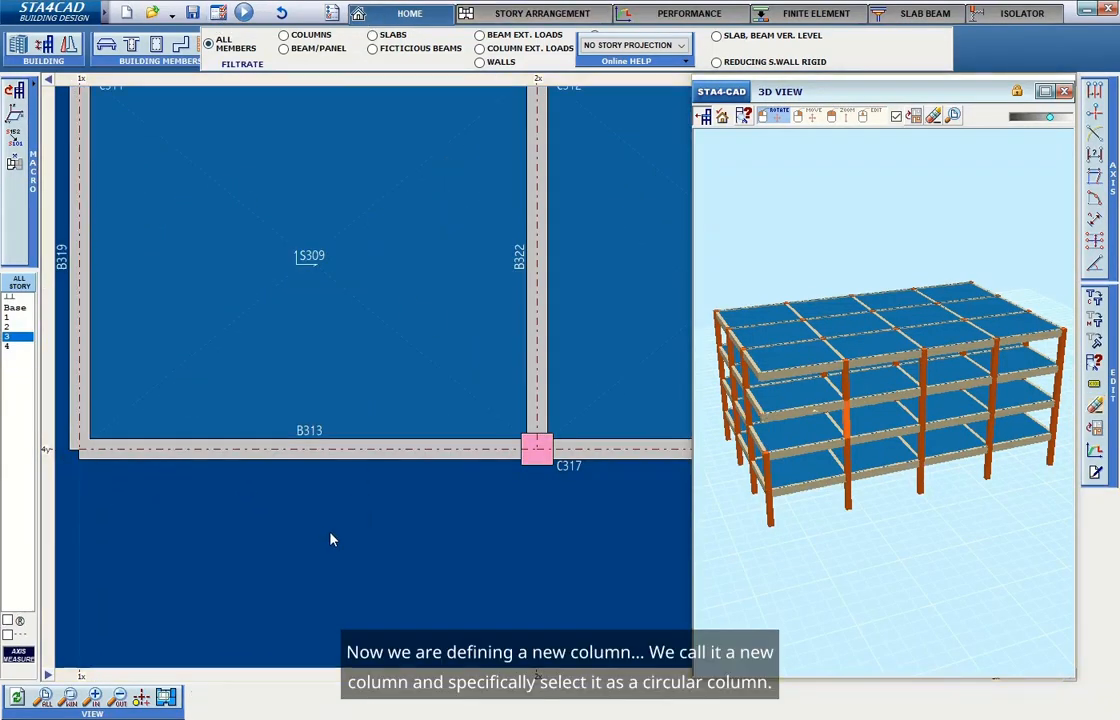
{"action": "right_click", "coordinate": [361, 540]}
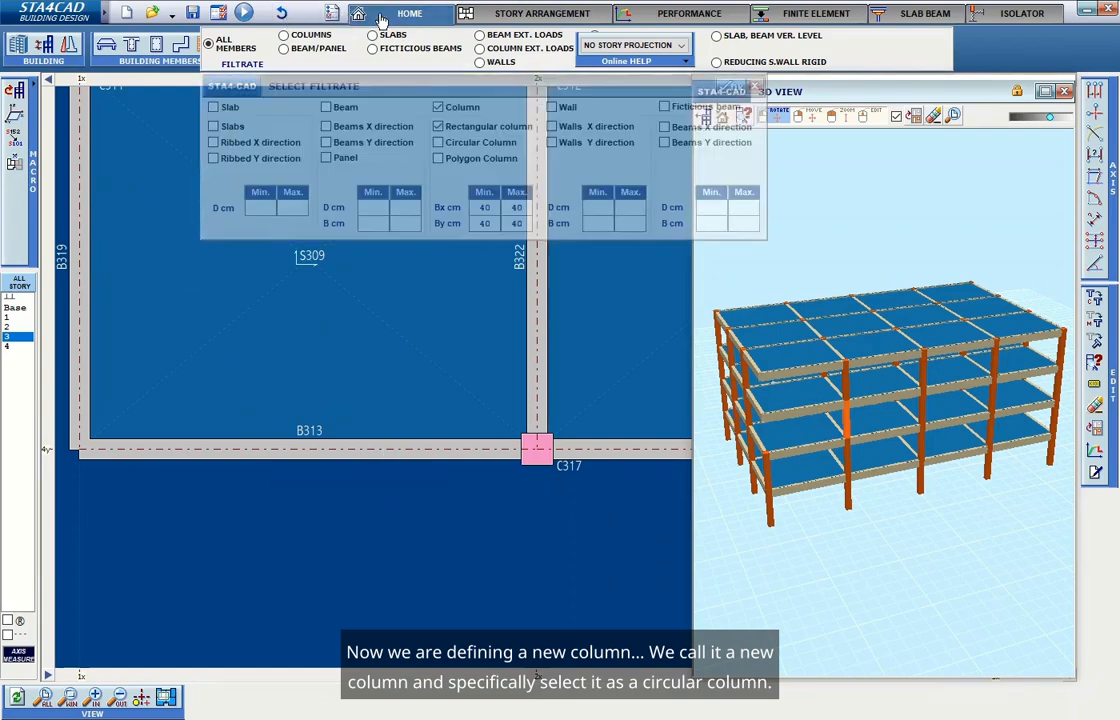
{"action": "left_click", "coordinate": [531, 13]}
{"action": "left_click", "coordinate": [382, 13]}
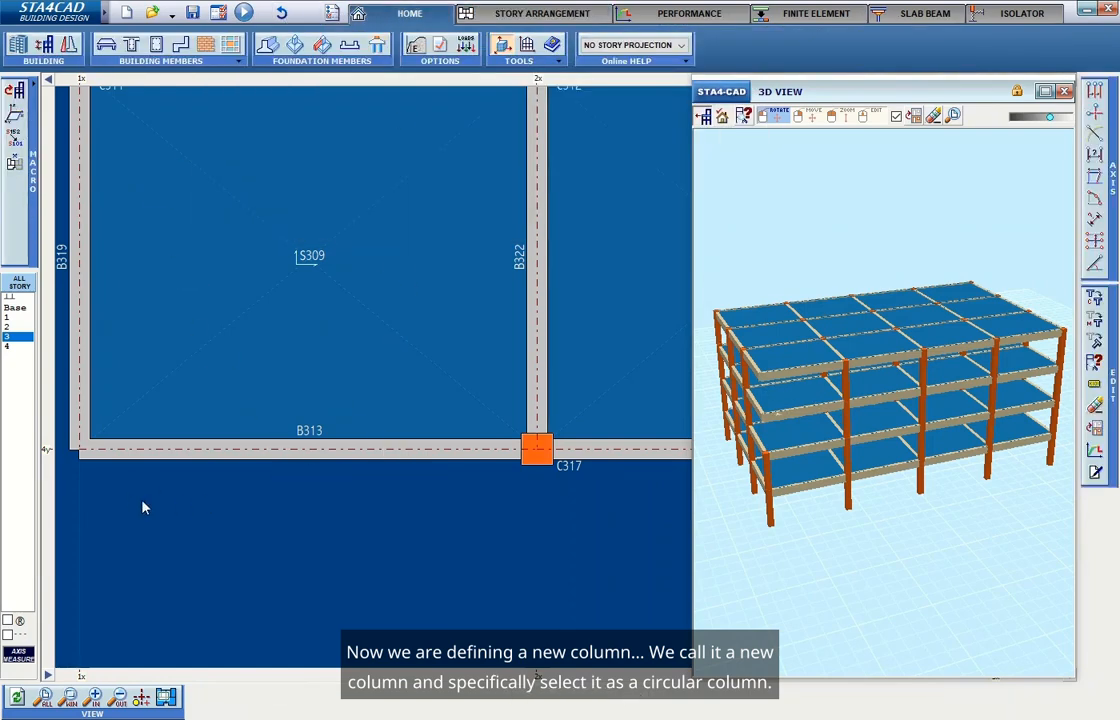
{"action": "scroll", "coordinate": [143, 508], "scroll_direction": "up", "scroll_amount": 2}
{"action": "left_click", "coordinate": [157, 45]}
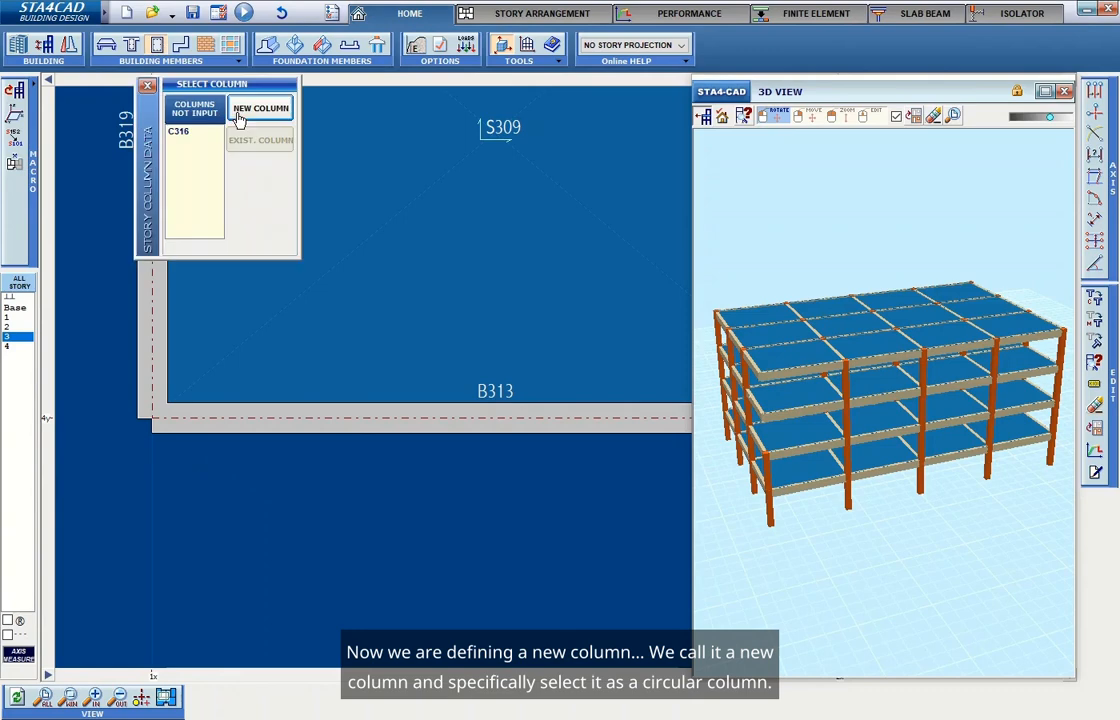
{"action": "left_click", "coordinate": [258, 112]}
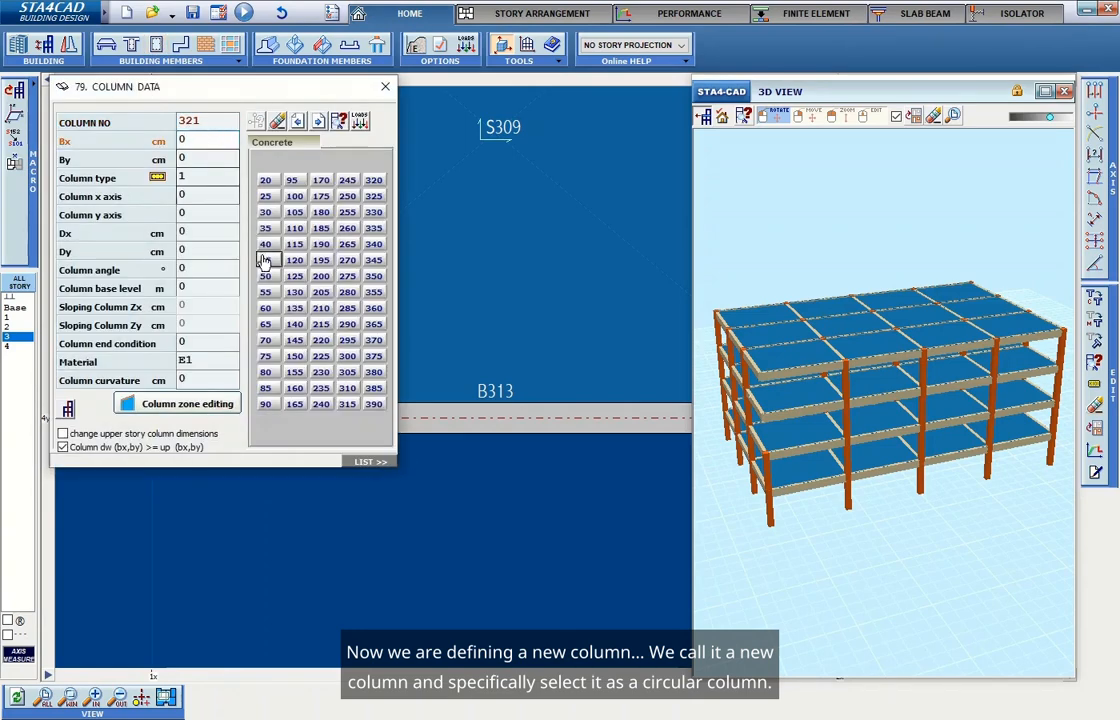
{"action": "left_click", "coordinate": [233, 175]}
{"action": "left_click", "coordinate": [312, 292]}
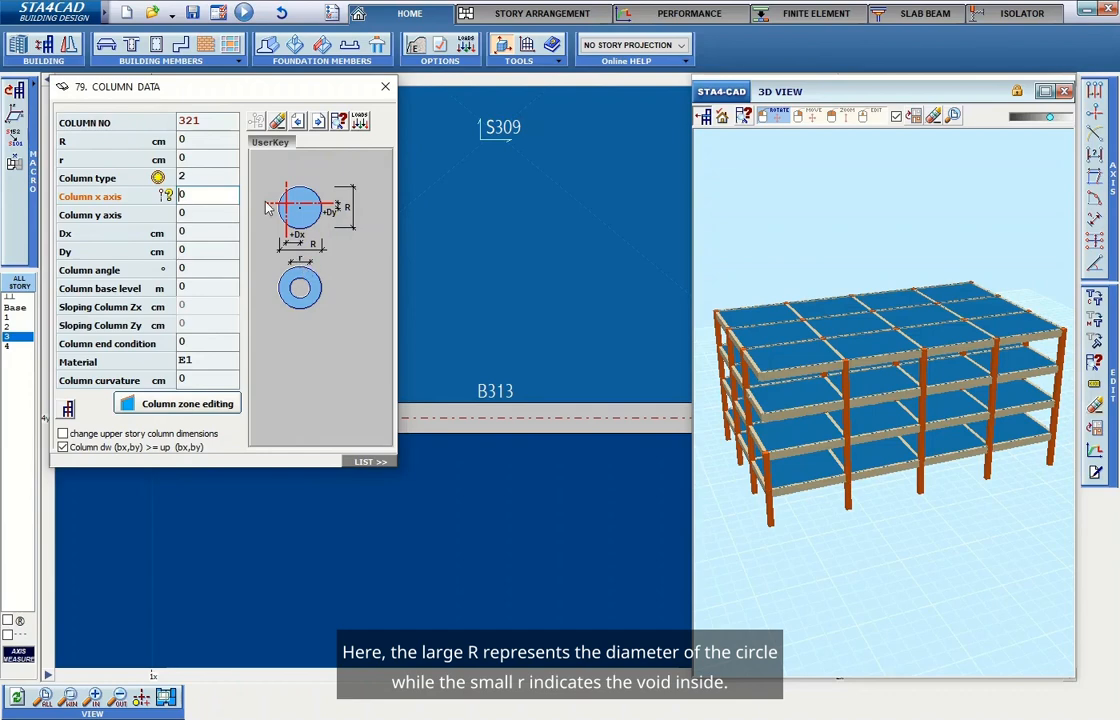
Set the circular column's diameter R to 40 cm with no void and place it at axes 1x and 4y.
{"action": "left_click", "coordinate": [219, 141]}
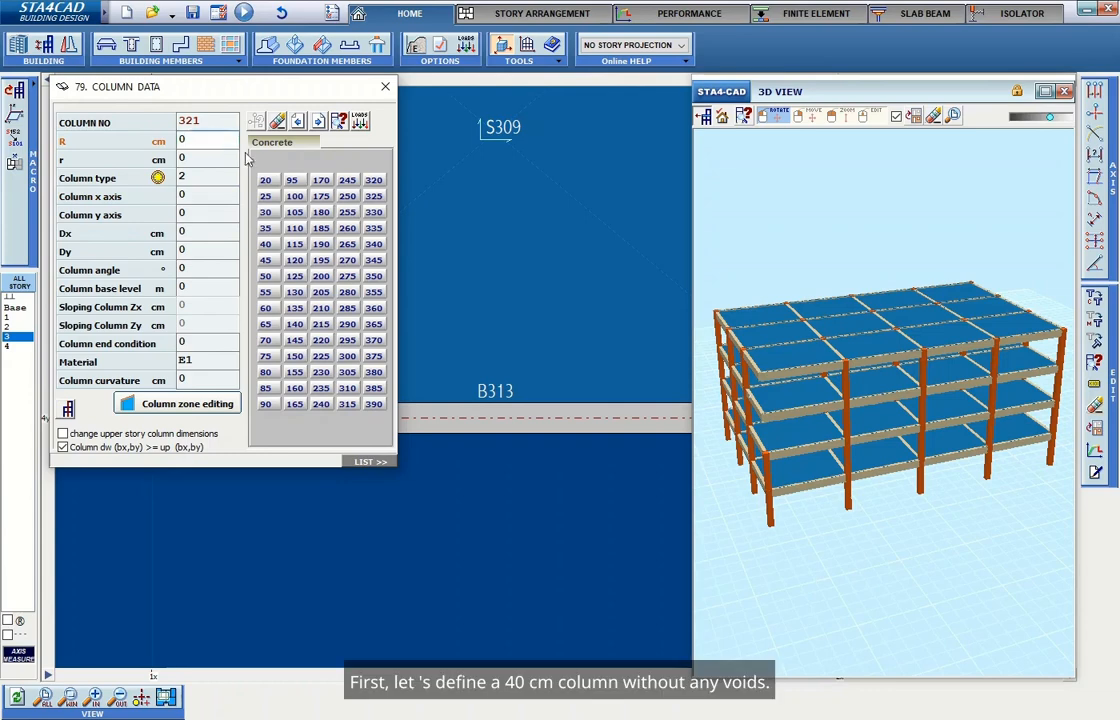
{"action": "left_click", "coordinate": [268, 245]}
{"action": "left_click", "coordinate": [215, 174]}
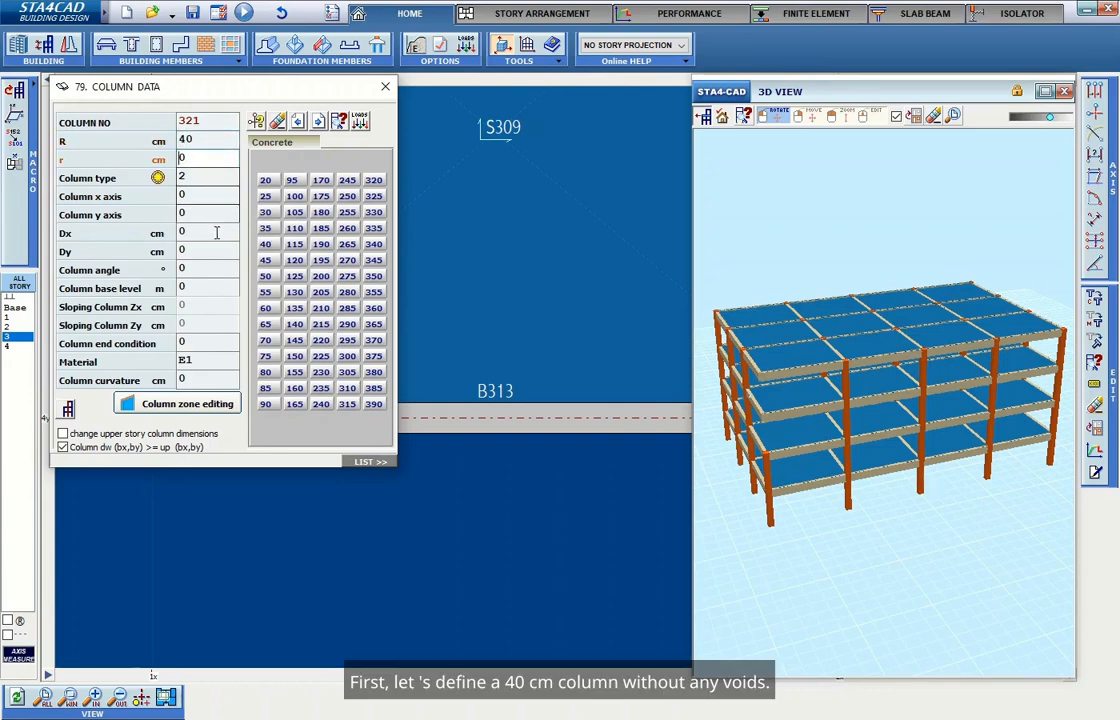
{"action": "left_click", "coordinate": [255, 121]}
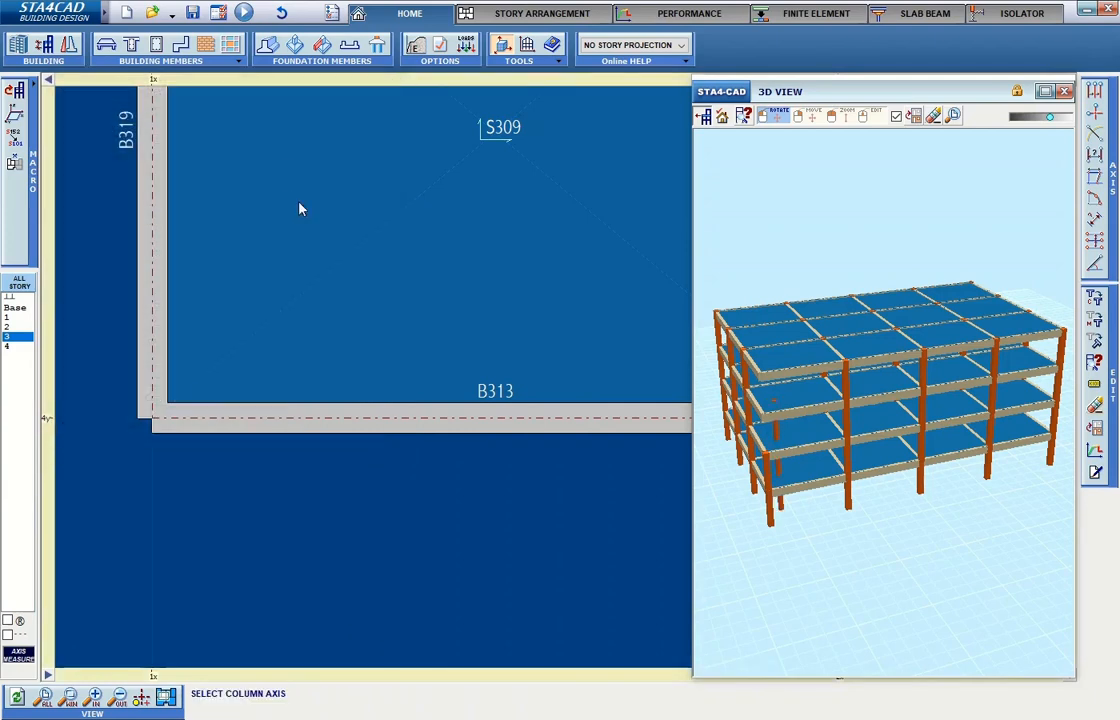
{"action": "left_click", "coordinate": [155, 421]}
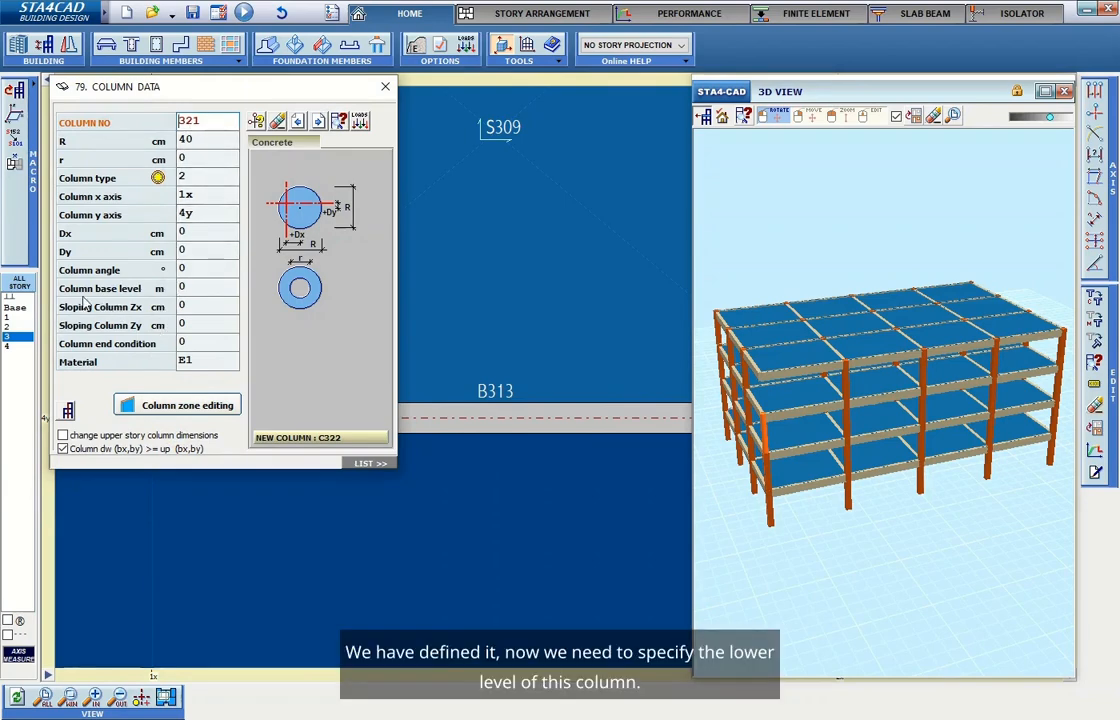
{"action": "left_click", "coordinate": [216, 288]}
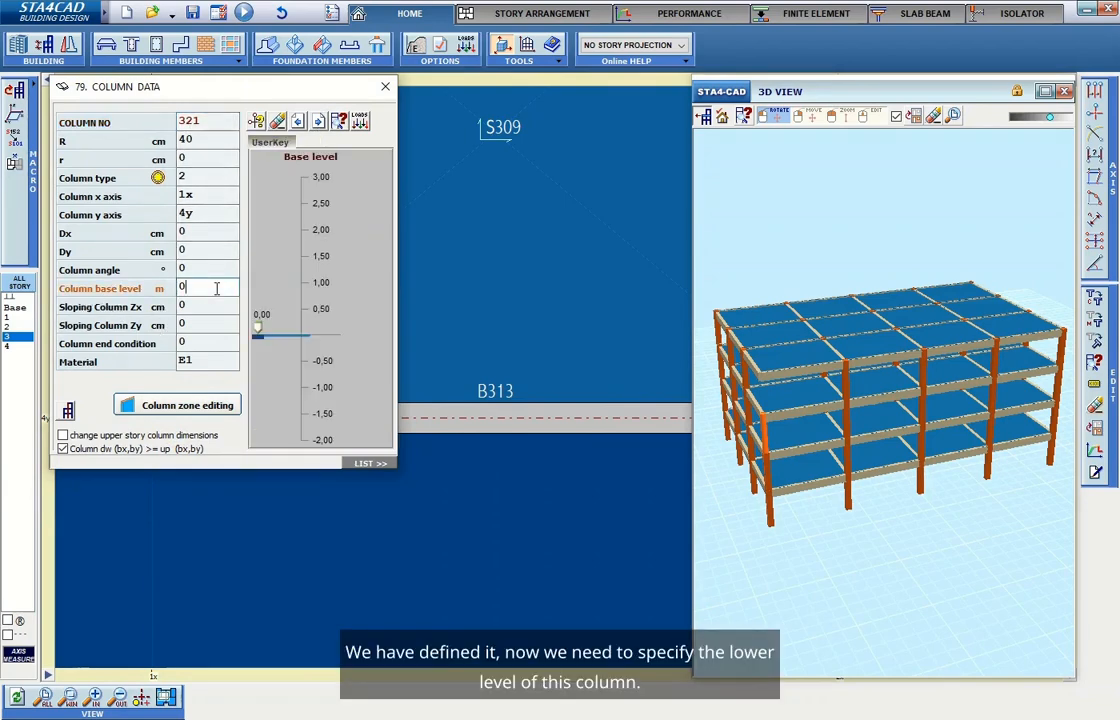
{"action": "left_click", "coordinate": [385, 86]}
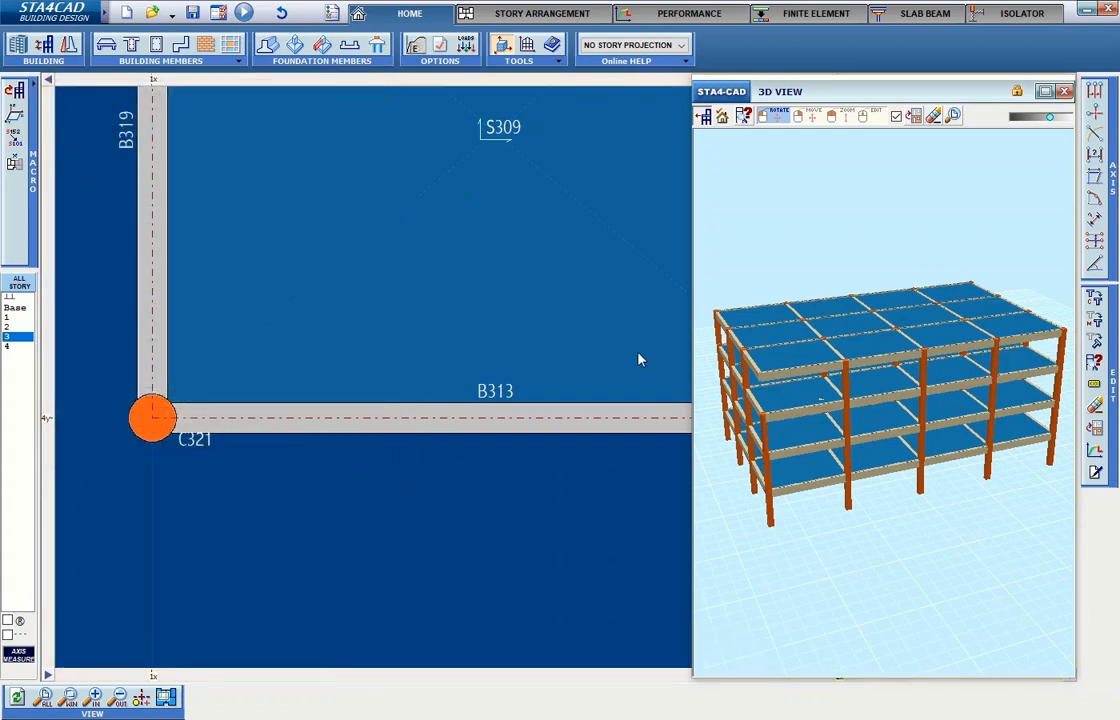
Open the new circular column's data and inspect how it sits on the column below in 3D.
{"action": "right_click", "coordinate": [152, 420]}
{"action": "left_click", "coordinate": [160, 416]}
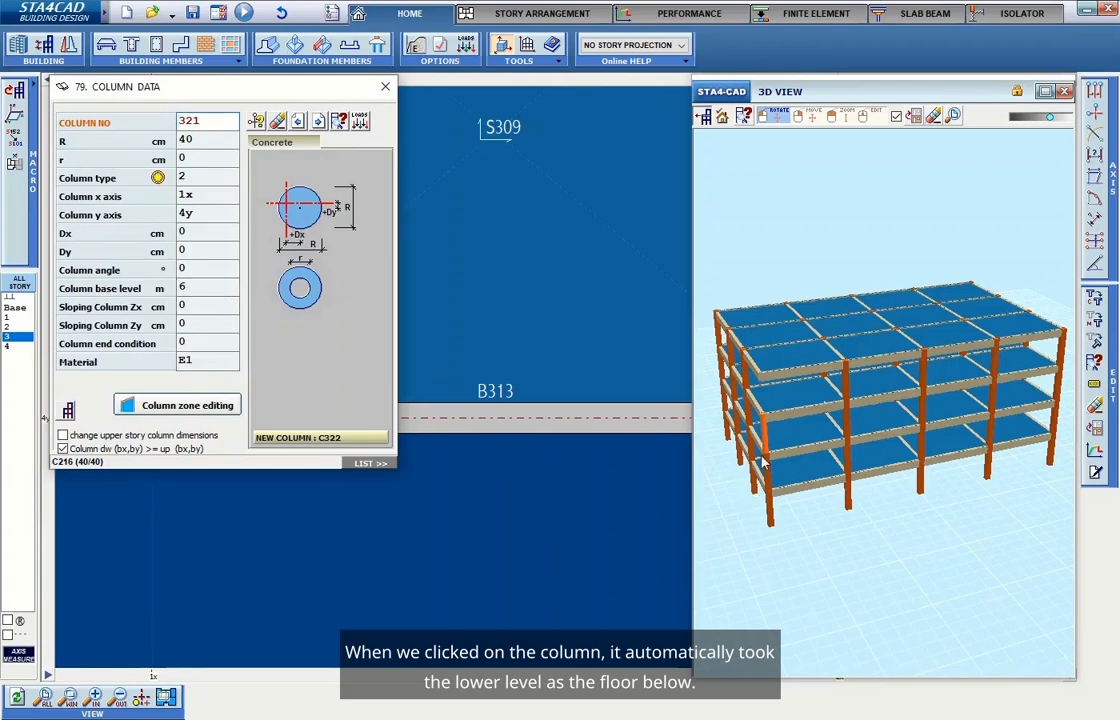
{"action": "left_click", "coordinate": [385, 86]}
{"action": "scroll", "coordinate": [830, 437], "scroll_direction": "up", "scroll_amount": 10}
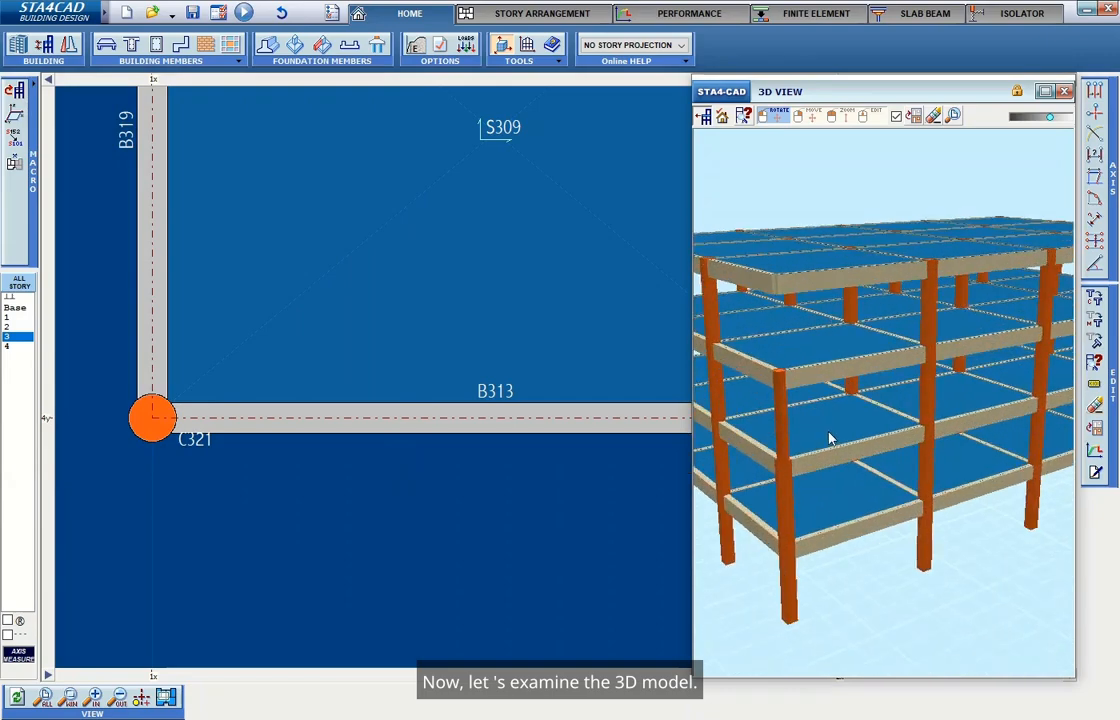
{"action": "left_click_drag", "start_coordinate": [821, 459], "coordinate": [755, 487]}
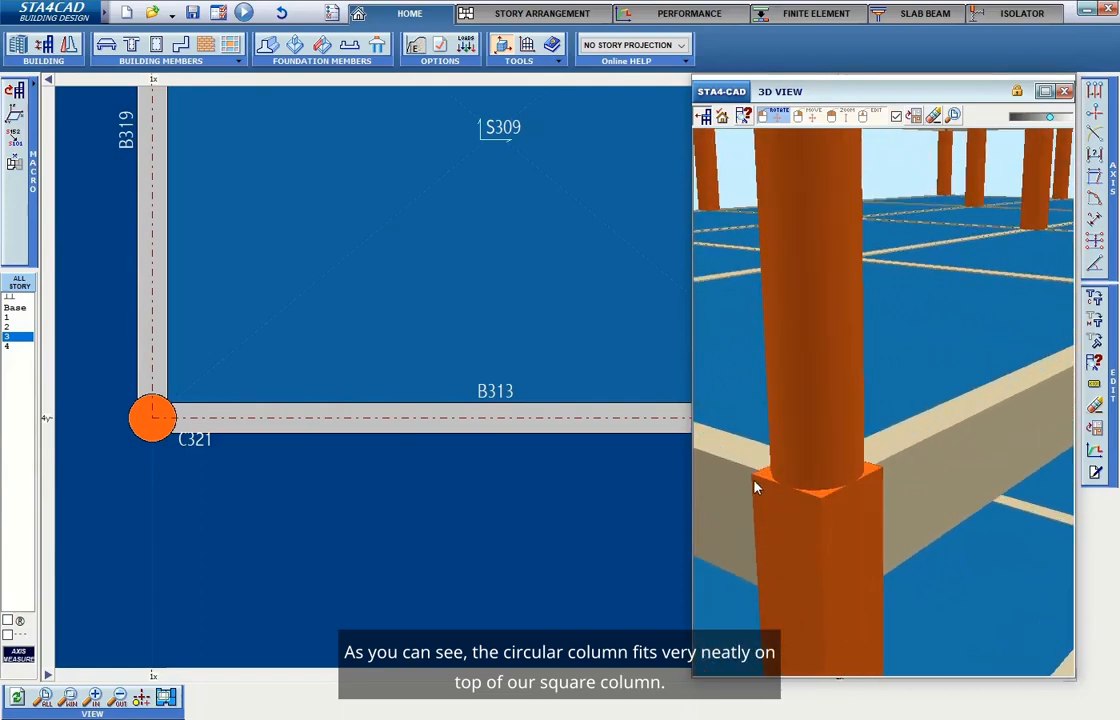
{"action": "left_click_drag", "start_coordinate": [810, 341], "coordinate": [815, 581]}
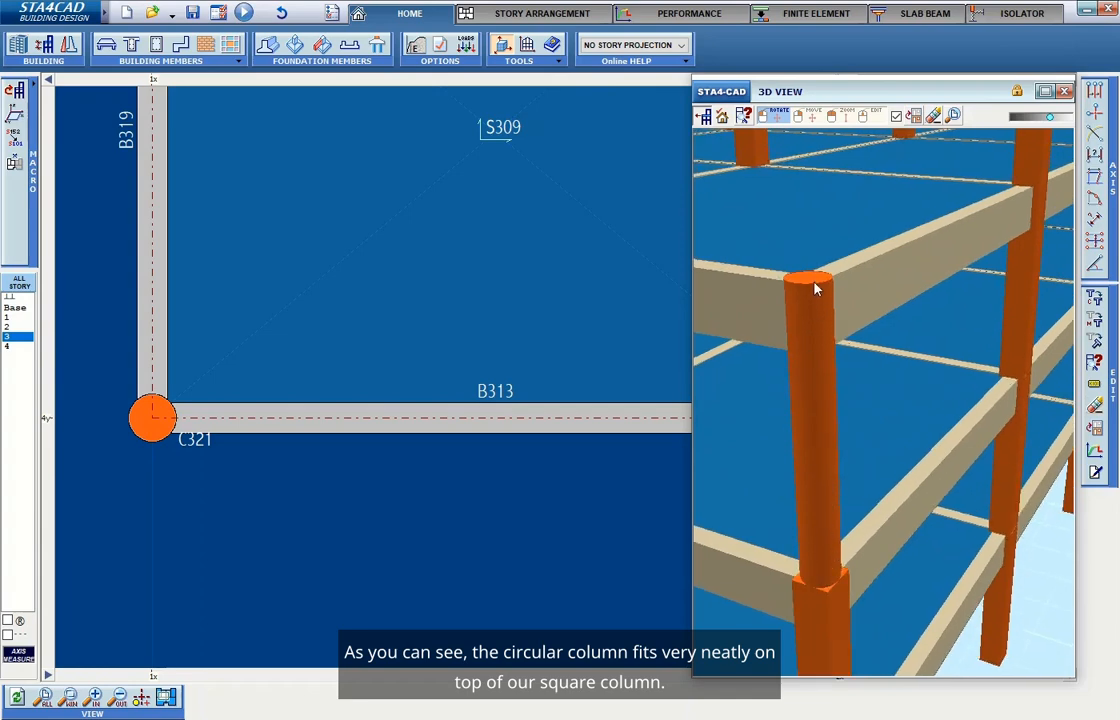
Set the circular column's diameter to 80 cm and inspect it in the 3D view.
{"action": "right_click", "coordinate": [150, 424]}
{"action": "left_click", "coordinate": [146, 421]}
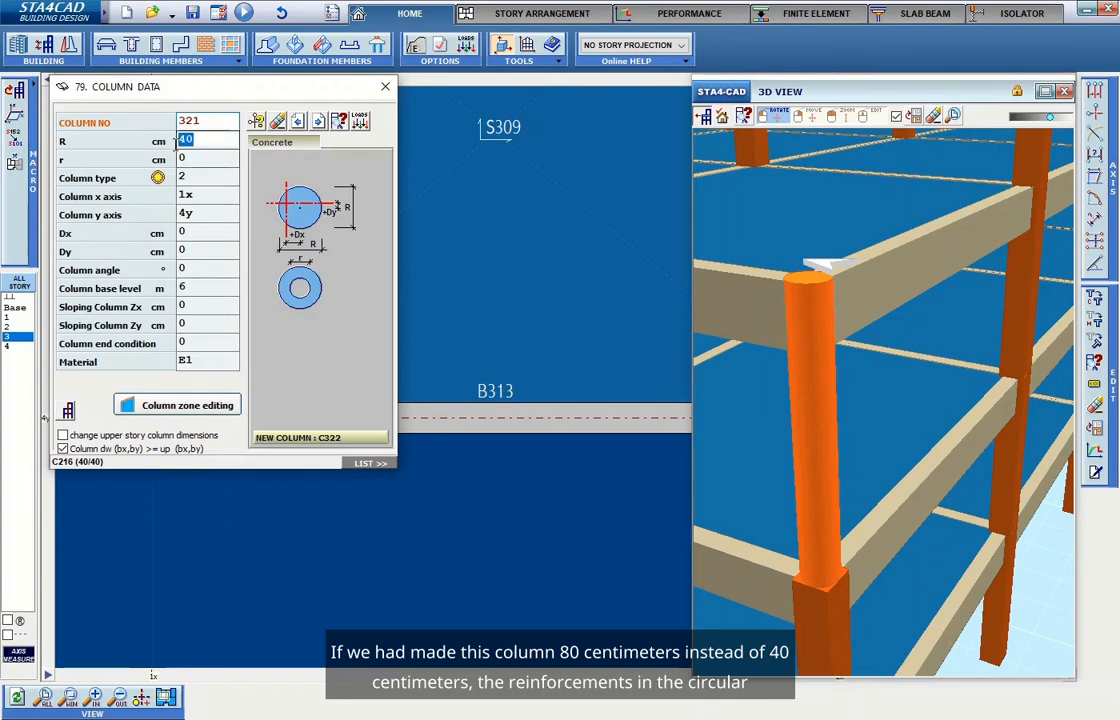
{"action": "type", "text": "80"}
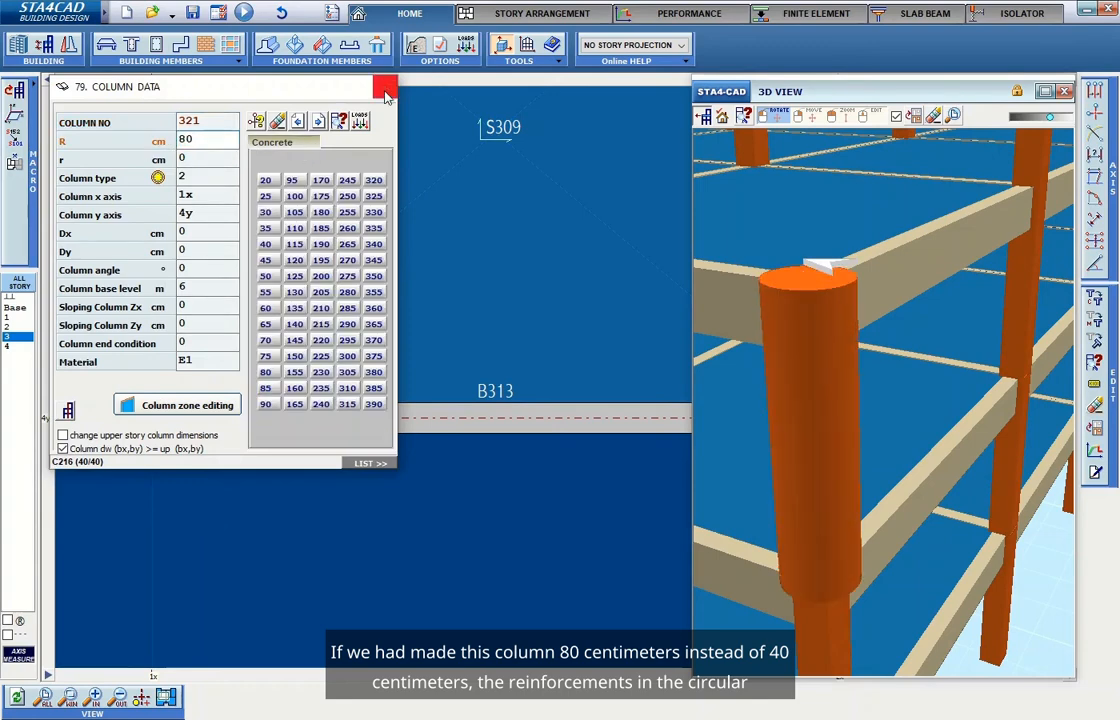
{"action": "left_click", "coordinate": [385, 86]}
{"action": "left_click_drag", "start_coordinate": [926, 530], "coordinate": [795, 273]}
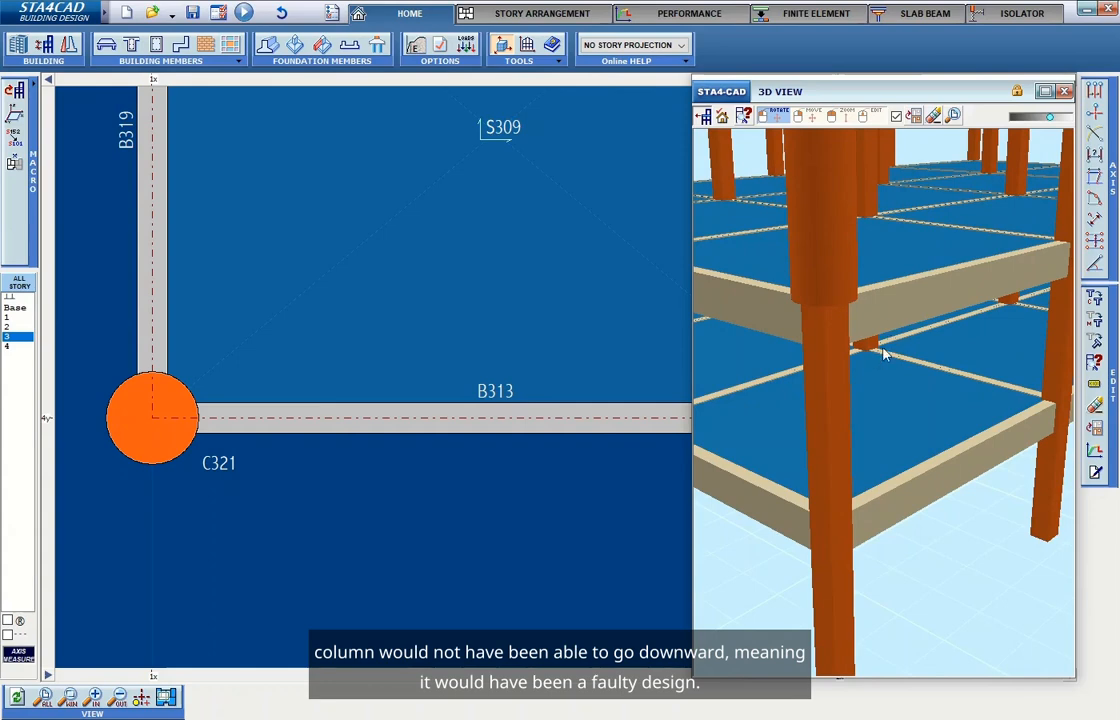
{"action": "left_click_drag", "start_coordinate": [924, 327], "coordinate": [708, 313]}
Set the circular column's diameter to 25 cm.
{"action": "right_click", "coordinate": [155, 412]}
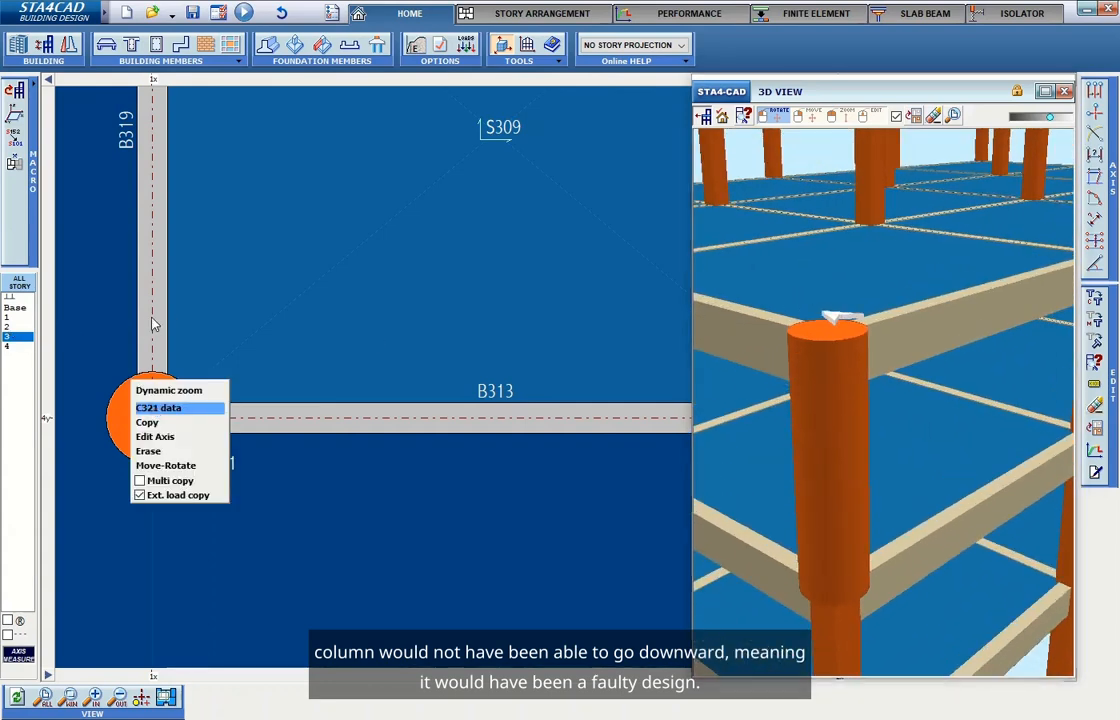
{"action": "left_click", "coordinate": [180, 435]}
{"action": "key", "text": "Tab"}
{"action": "type", "text": "20"}
{"action": "key", "text": "BackSpace"}
{"action": "type", "text": "5"}
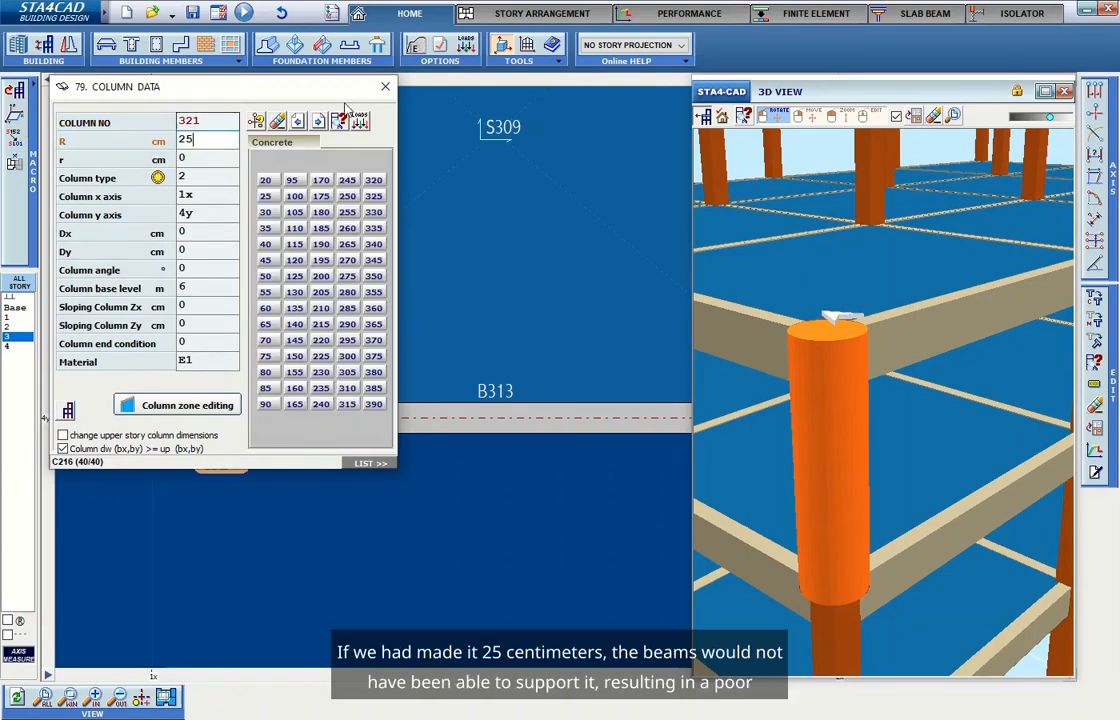
{"action": "left_click", "coordinate": [386, 88]}
Inspect the thinner circular column where it meets the beams in the 3D view.
{"action": "left_click_drag", "start_coordinate": [823, 365], "coordinate": [794, 412]}
{"action": "scroll", "coordinate": [843, 517], "scroll_direction": "up", "scroll_amount": 5}
{"action": "scroll", "coordinate": [795, 484], "scroll_direction": "down", "scroll_amount": 1}
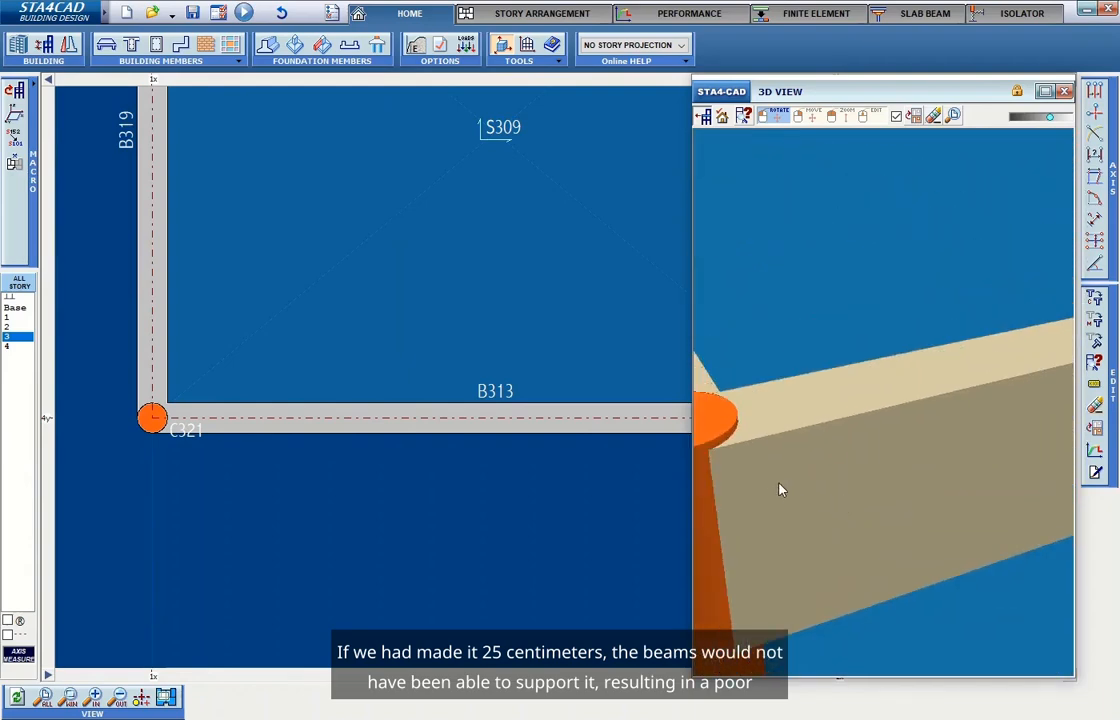
{"action": "scroll", "coordinate": [793, 484], "scroll_direction": "down", "scroll_amount": 3}
{"action": "scroll", "coordinate": [955, 412], "scroll_direction": "up", "scroll_amount": 1}
{"action": "scroll", "coordinate": [921, 428], "scroll_direction": "down", "scroll_amount": 6}
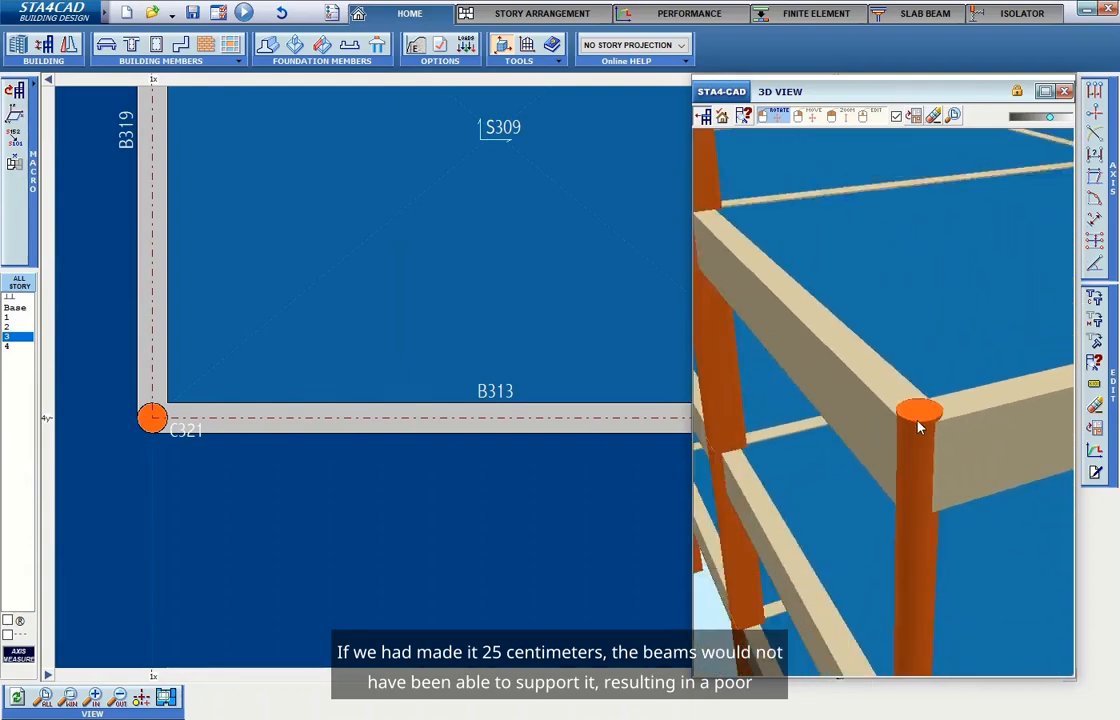
Set the circular column's diameter back to 40 cm.
{"action": "right_click", "coordinate": [157, 432]}
{"action": "left_click", "coordinate": [175, 424]}
{"action": "type", "text": "40"}
{"action": "left_click", "coordinate": [385, 87]}
{"action": "right_click_drag", "start_coordinate": [886, 557], "coordinate": [826, 494]}
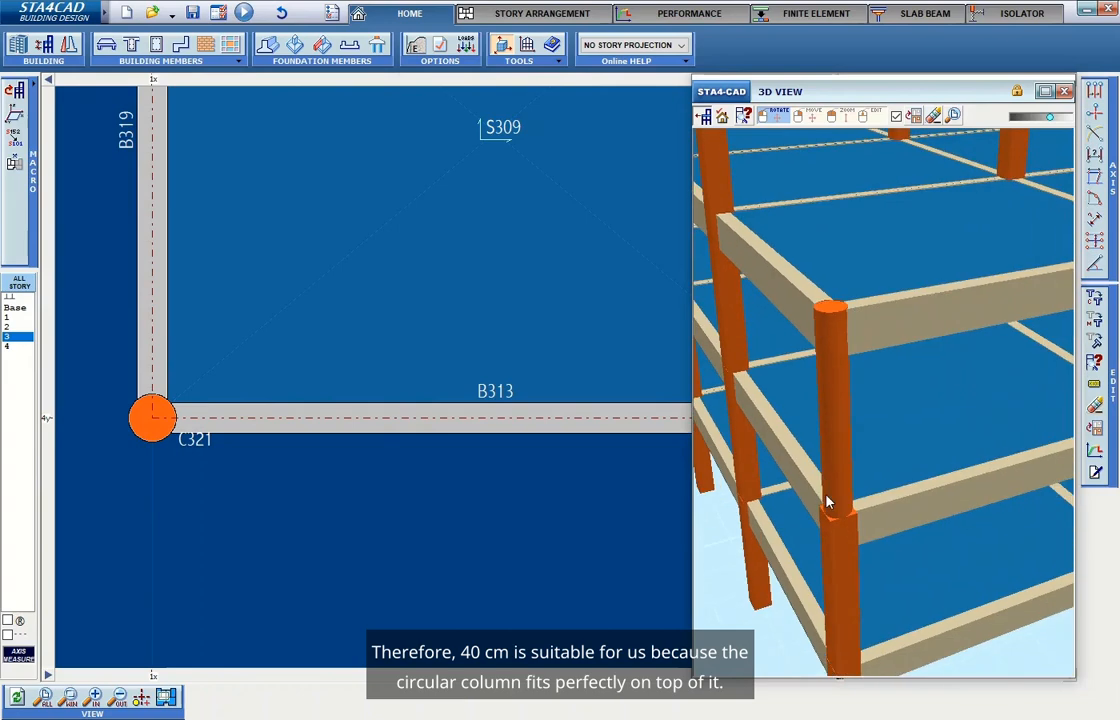
Open the data of the square column at axes 1x and 4y on story 2.
{"action": "left_click", "coordinate": [10, 328]}
{"action": "scroll", "coordinate": [90, 465], "scroll_direction": "up", "scroll_amount": 5}
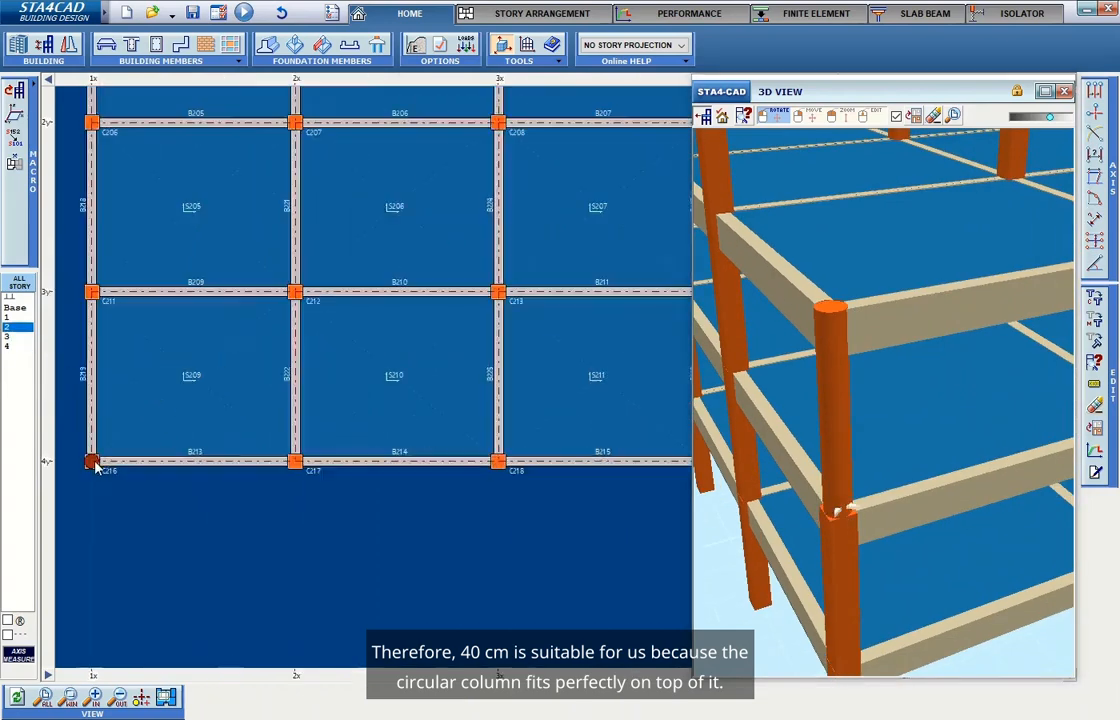
{"action": "right_click", "coordinate": [92, 406]}
{"action": "left_click", "coordinate": [90, 416]}
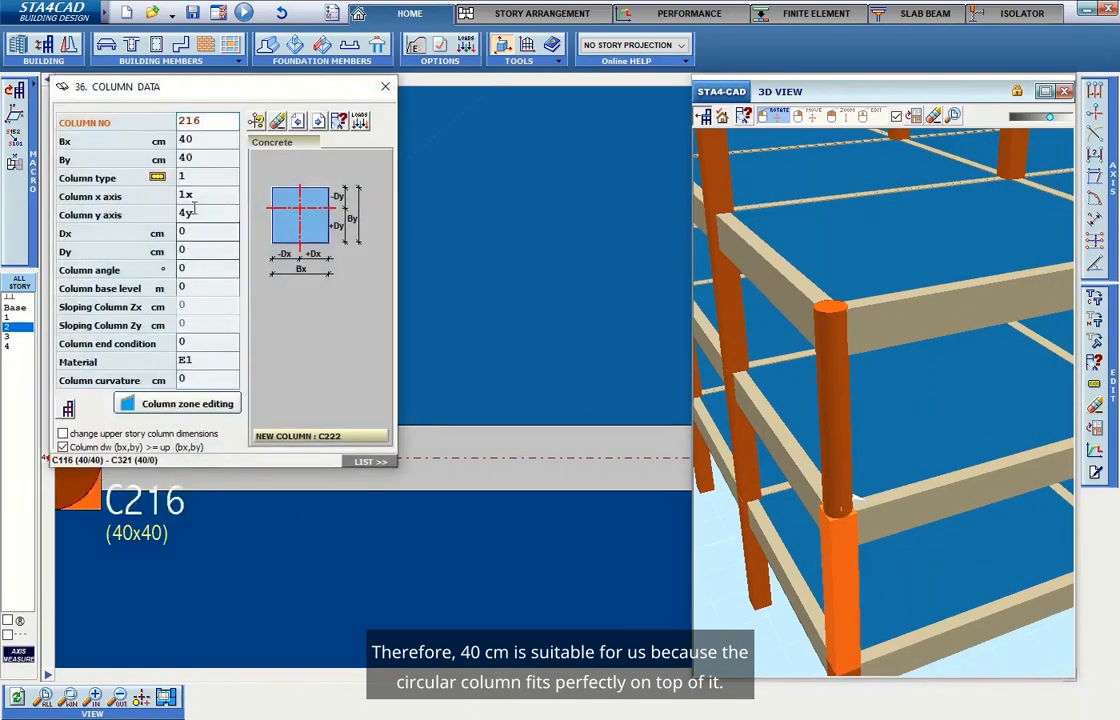
{"action": "left_click", "coordinate": [385, 86]}
Copy story 3's members, including the circular column, up to story 4.
{"action": "left_click", "coordinate": [15, 337]}
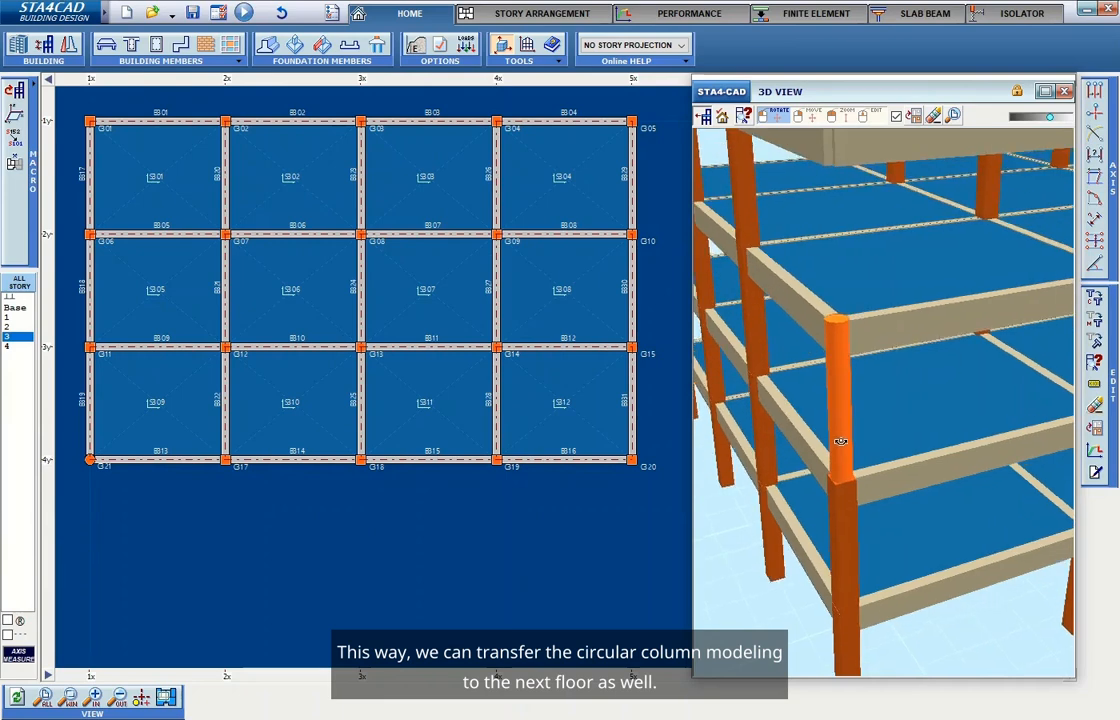
{"action": "left_click", "coordinate": [517, 16]}
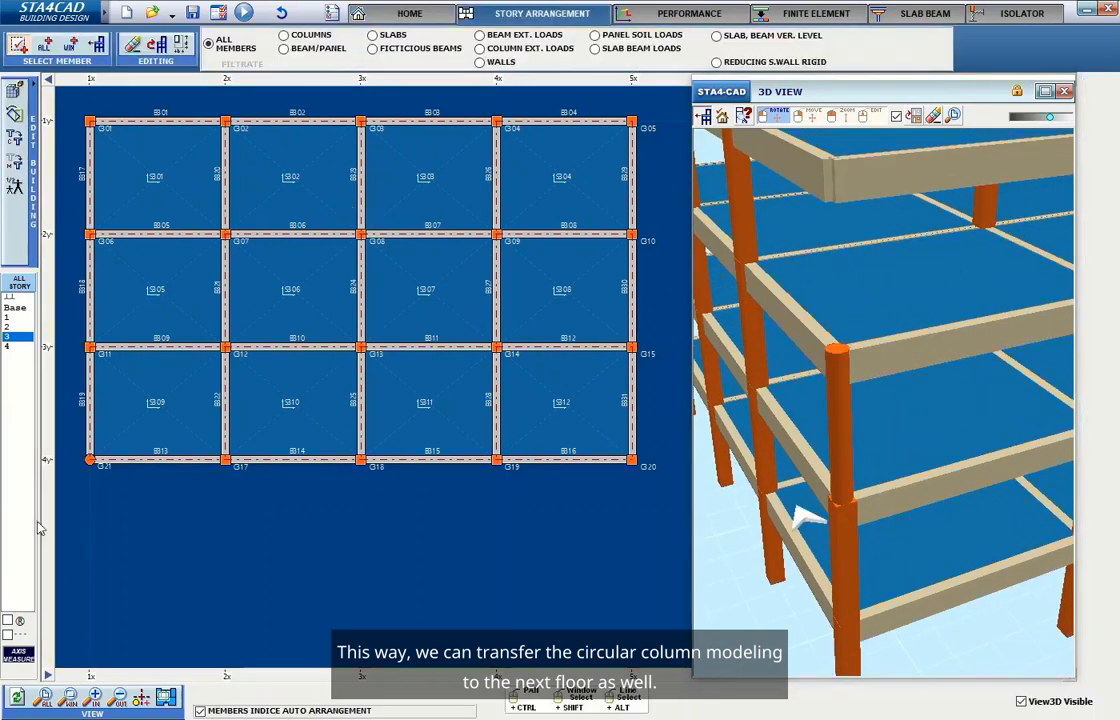
{"action": "left_click", "coordinate": [131, 50]}
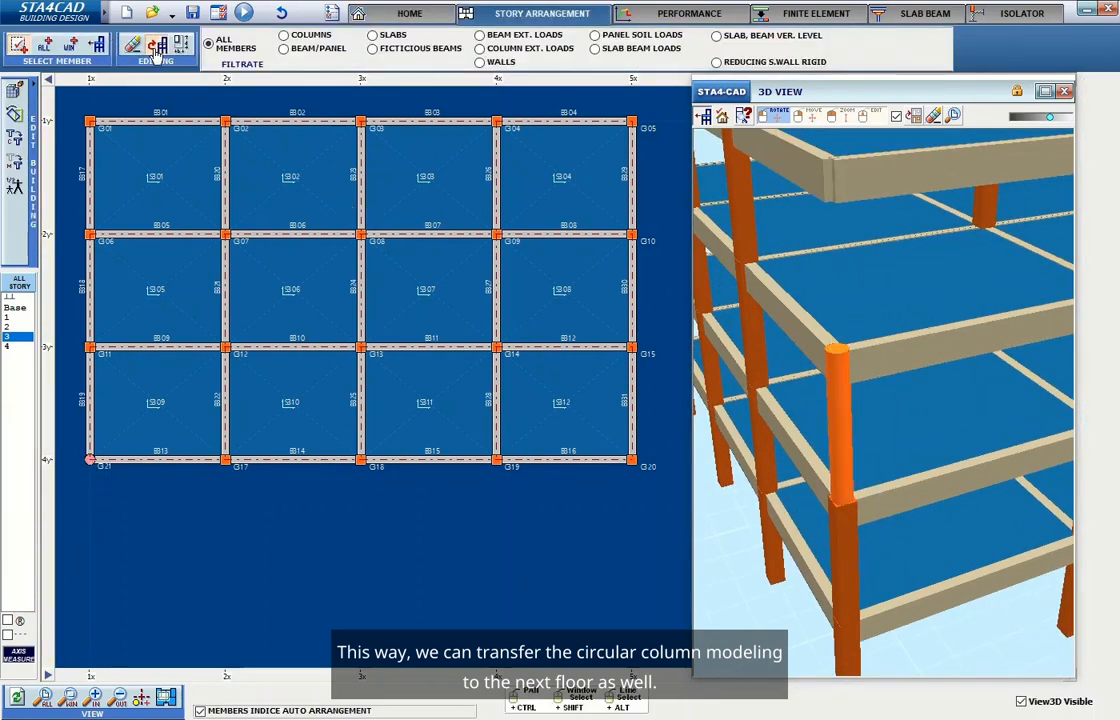
{"action": "type", "text": "4"}
{"action": "left_click", "coordinate": [297, 88]}
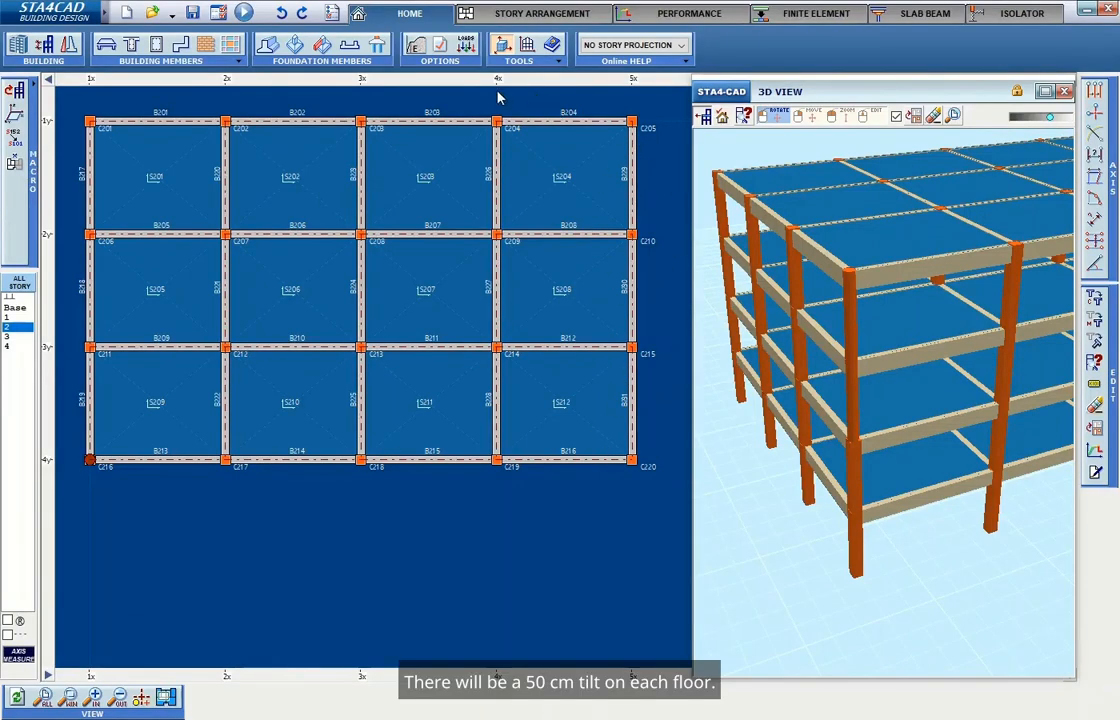
Add three new x-axes offset at -0.50 m steps beyond axis 5x (6x, 7x, 8x).
{"action": "left_click", "coordinate": [1095, 92]}
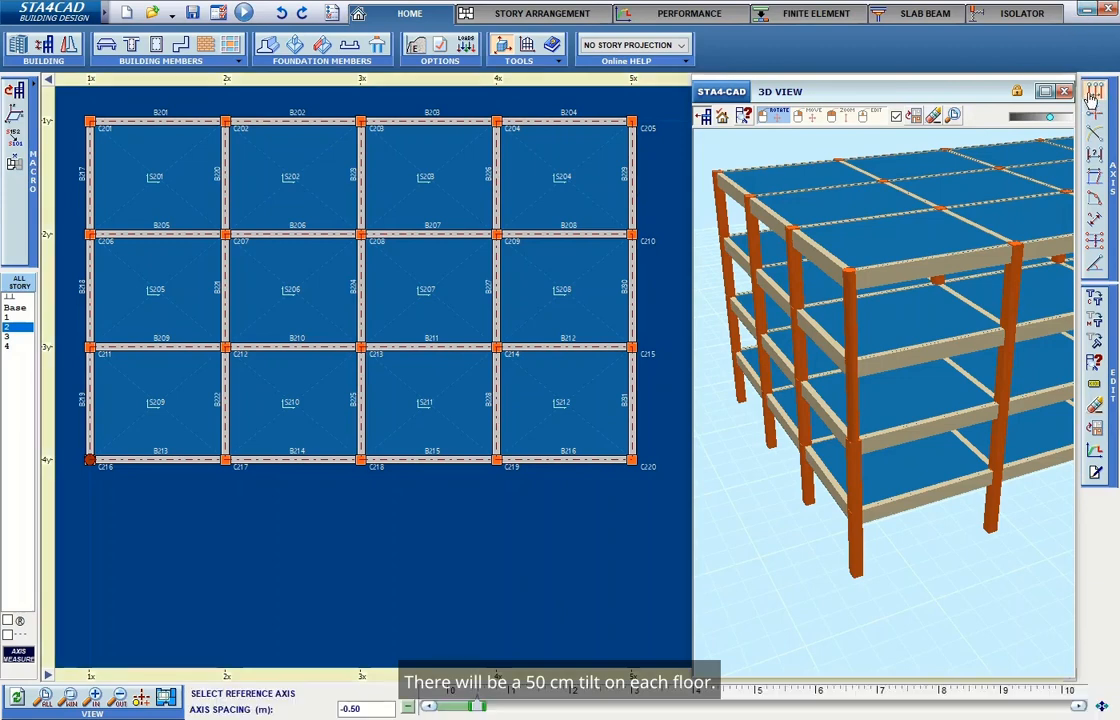
{"action": "left_click", "coordinate": [622, 124]}
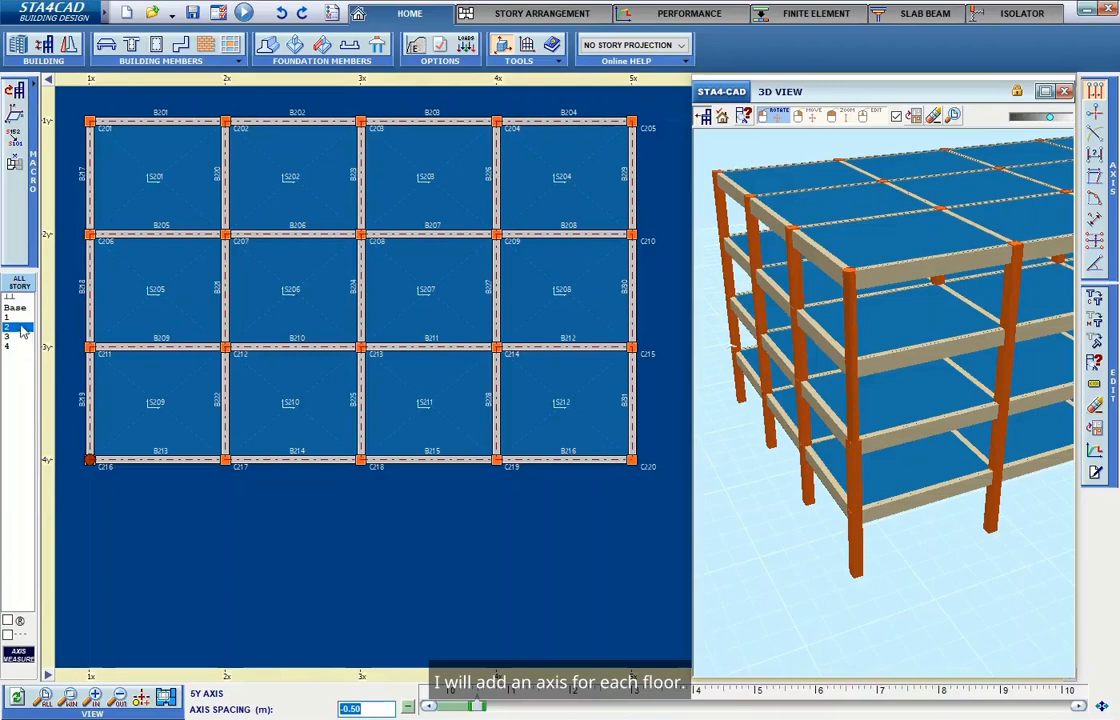
{"action": "left_click", "coordinate": [630, 118]}
{"action": "left_click", "coordinate": [612, 111]}
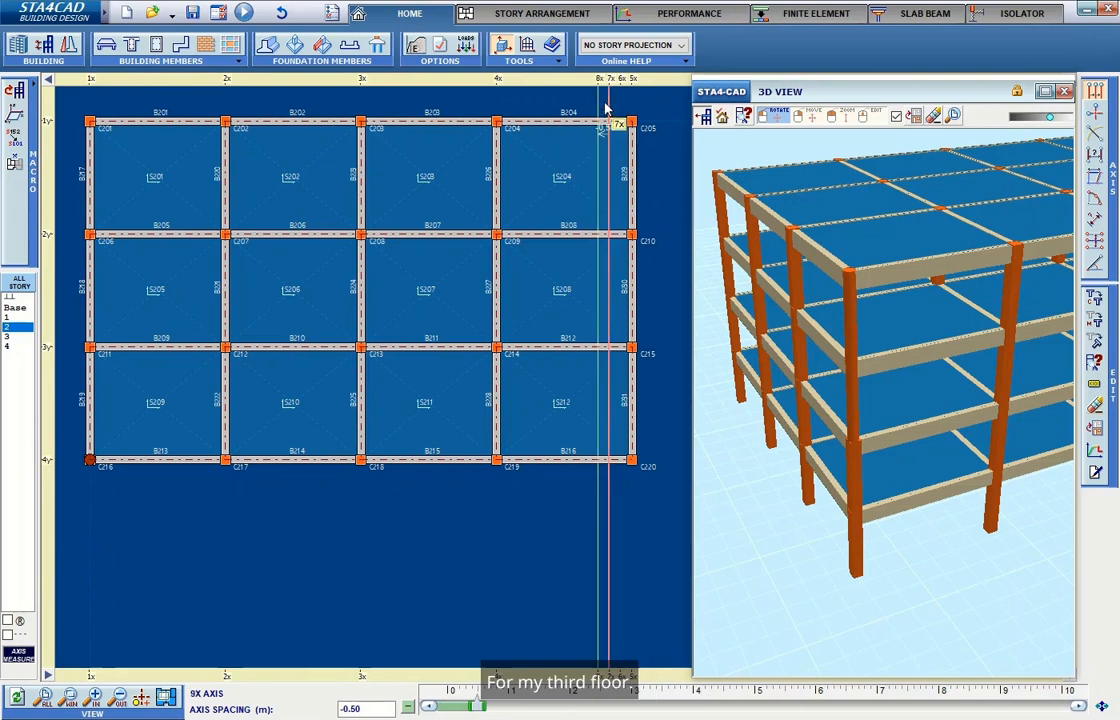
{"action": "right_click", "coordinate": [594, 111]}
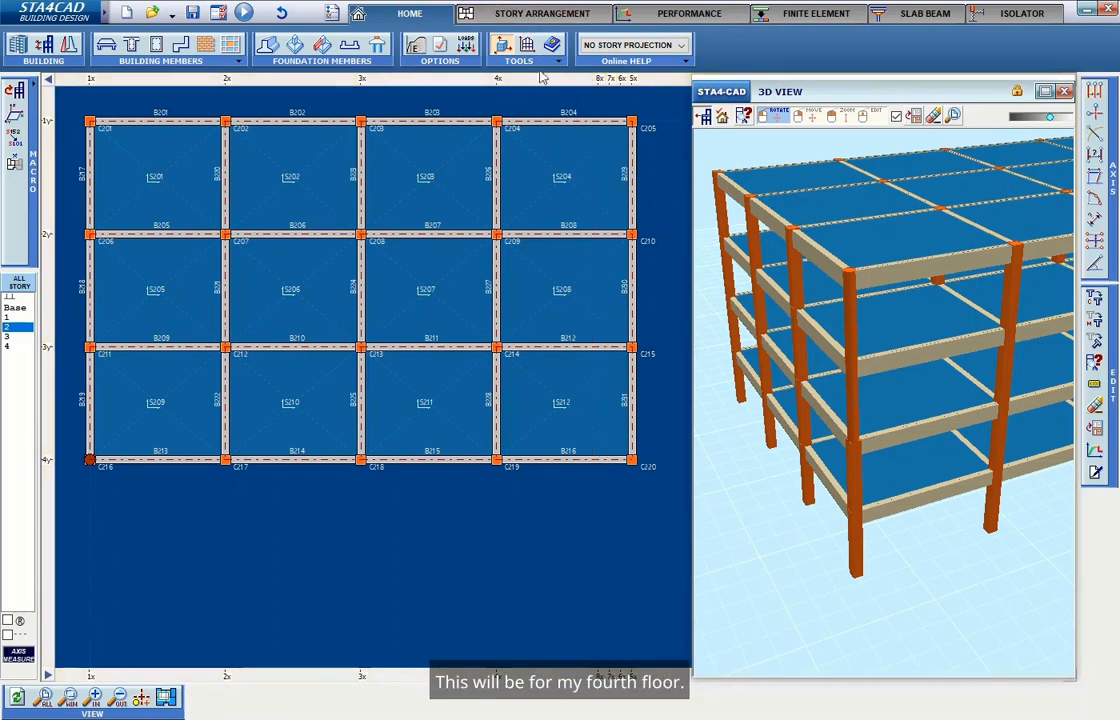
Filter the selection to columns only on stories 2, 3 and 4.
{"action": "right_click_drag", "start_coordinate": [963, 565], "coordinate": [933, 487]}
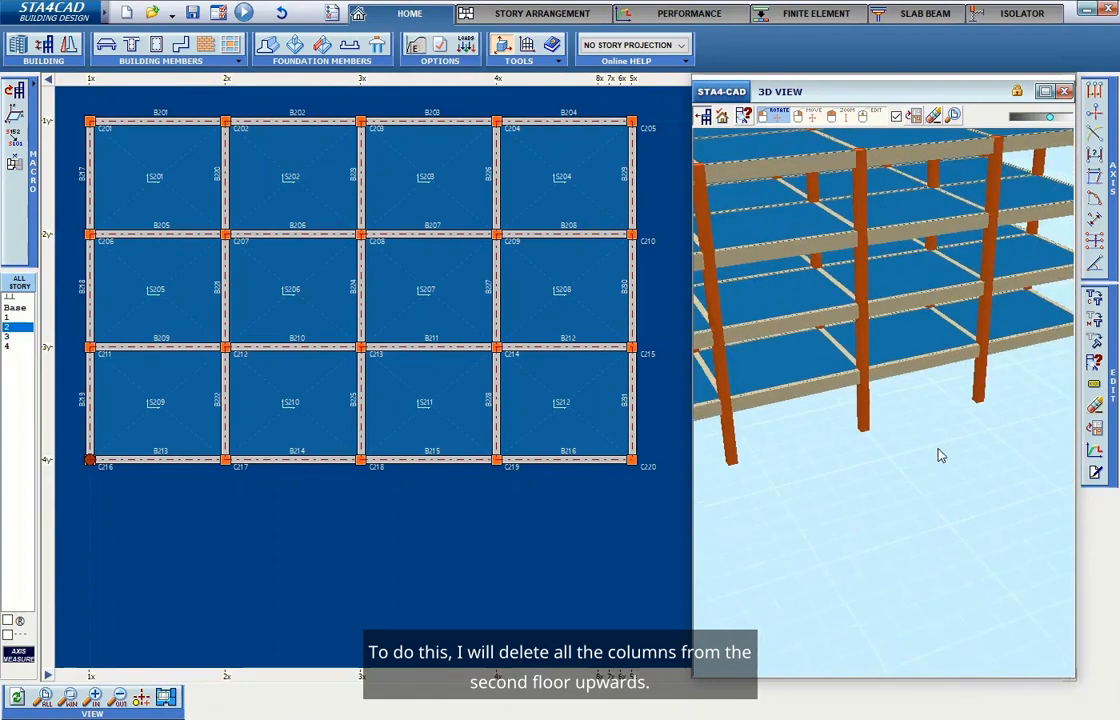
{"action": "scroll", "coordinate": [934, 487], "scroll_direction": "down", "scroll_amount": 3}
{"action": "left_click_drag", "start_coordinate": [994, 457], "coordinate": [948, 414]}
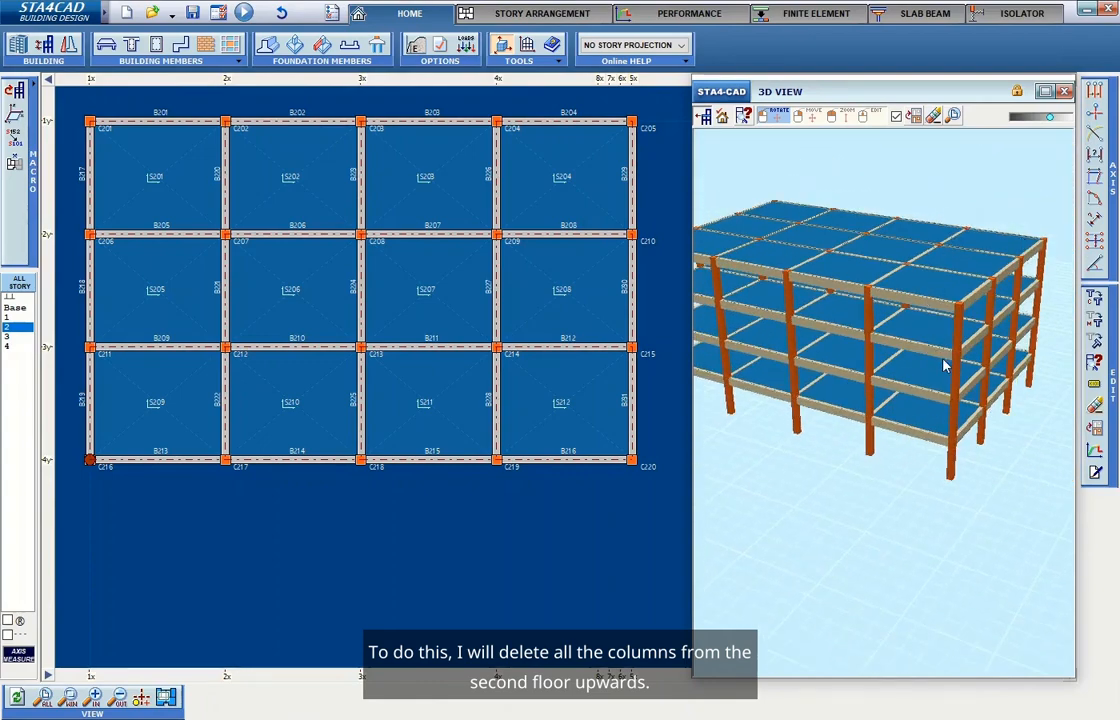
{"action": "left_click", "coordinate": [541, 13]}
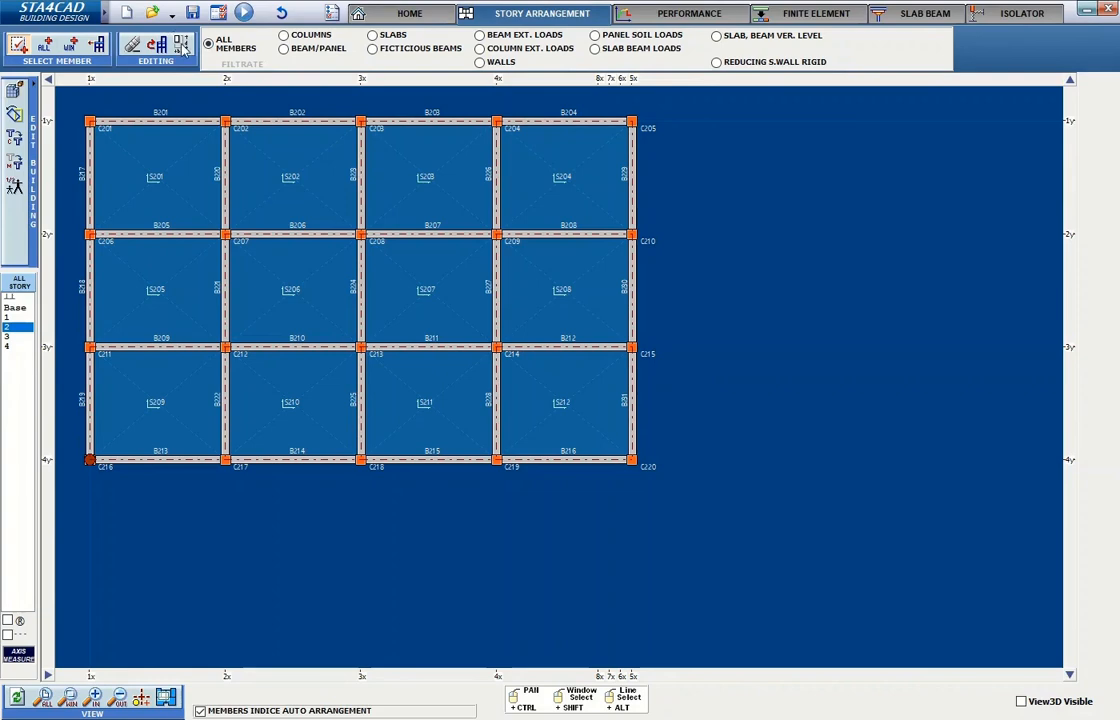
{"action": "left_click_drag", "start_coordinate": [700, 510], "coordinate": [75, 95]}
{"action": "left_click", "coordinate": [241, 64]}
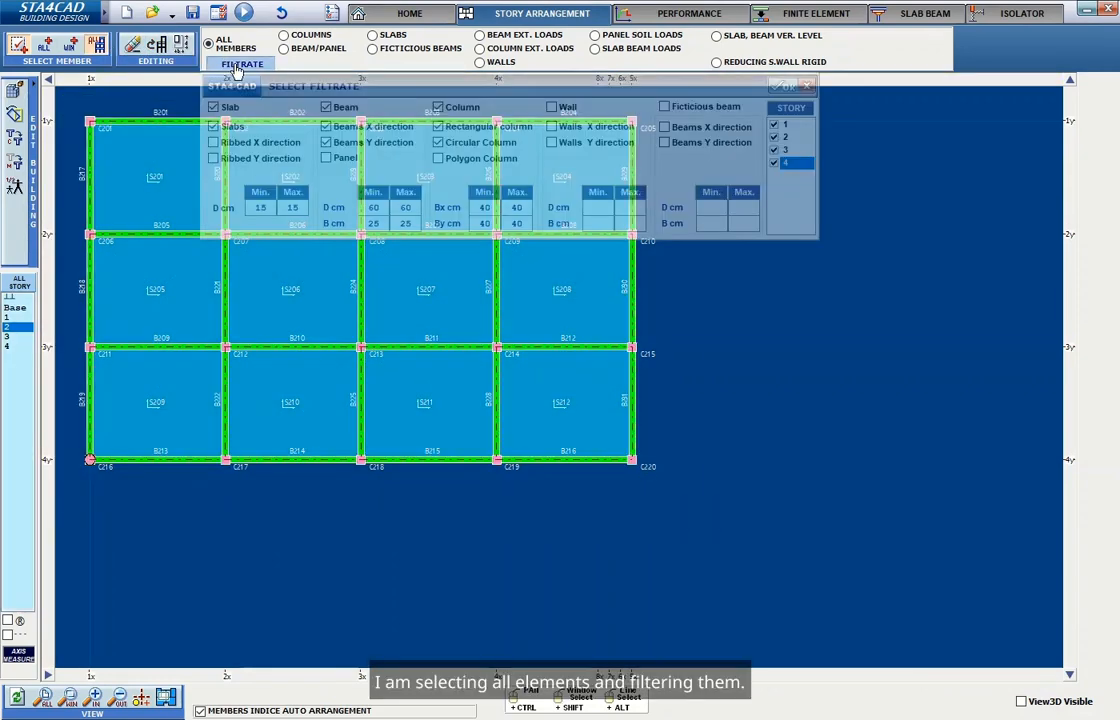
{"action": "left_click", "coordinate": [774, 125]}
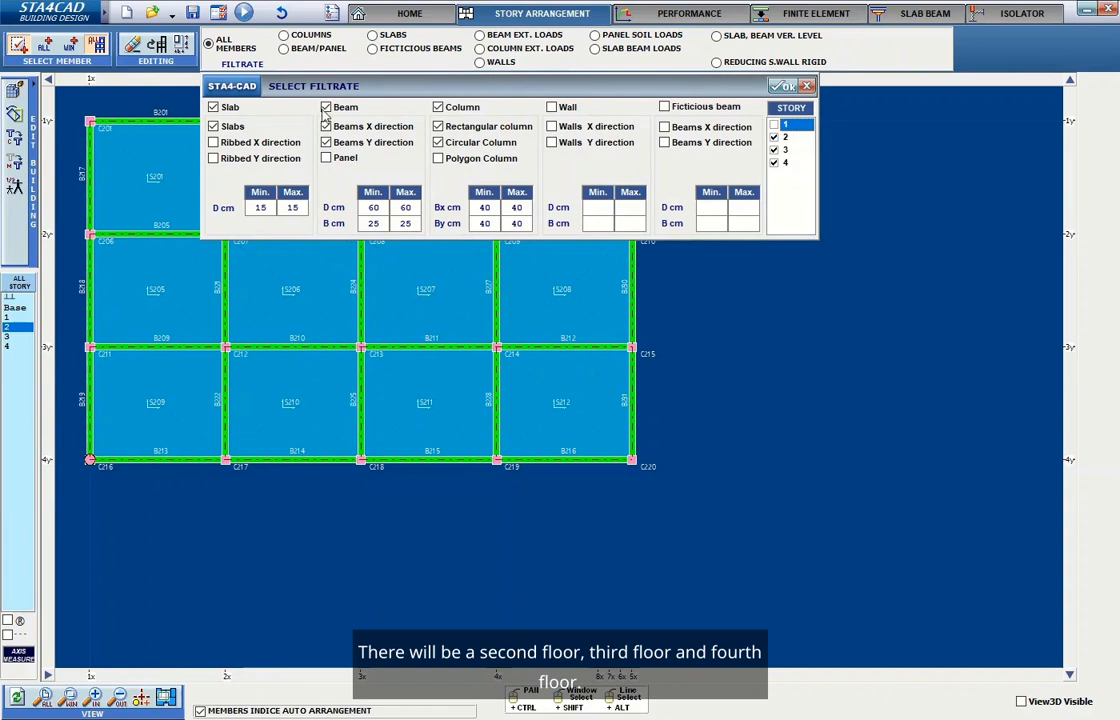
{"action": "left_click", "coordinate": [214, 108]}
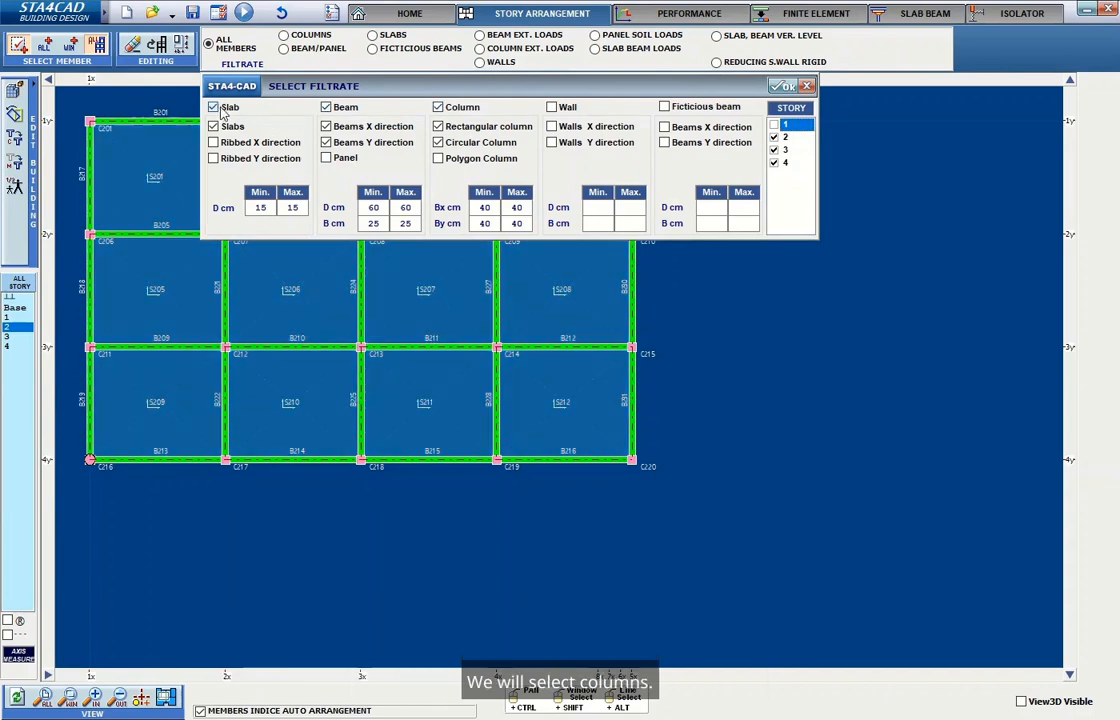
{"action": "left_click", "coordinate": [327, 108]}
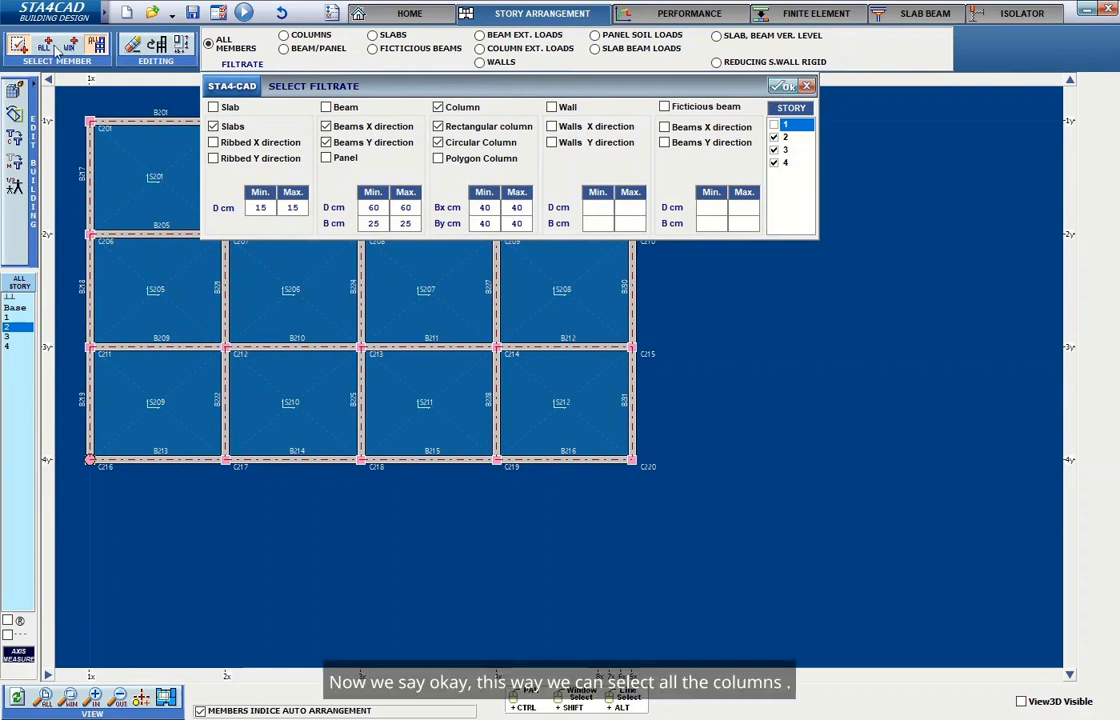
{"action": "left_click", "coordinate": [781, 88]}
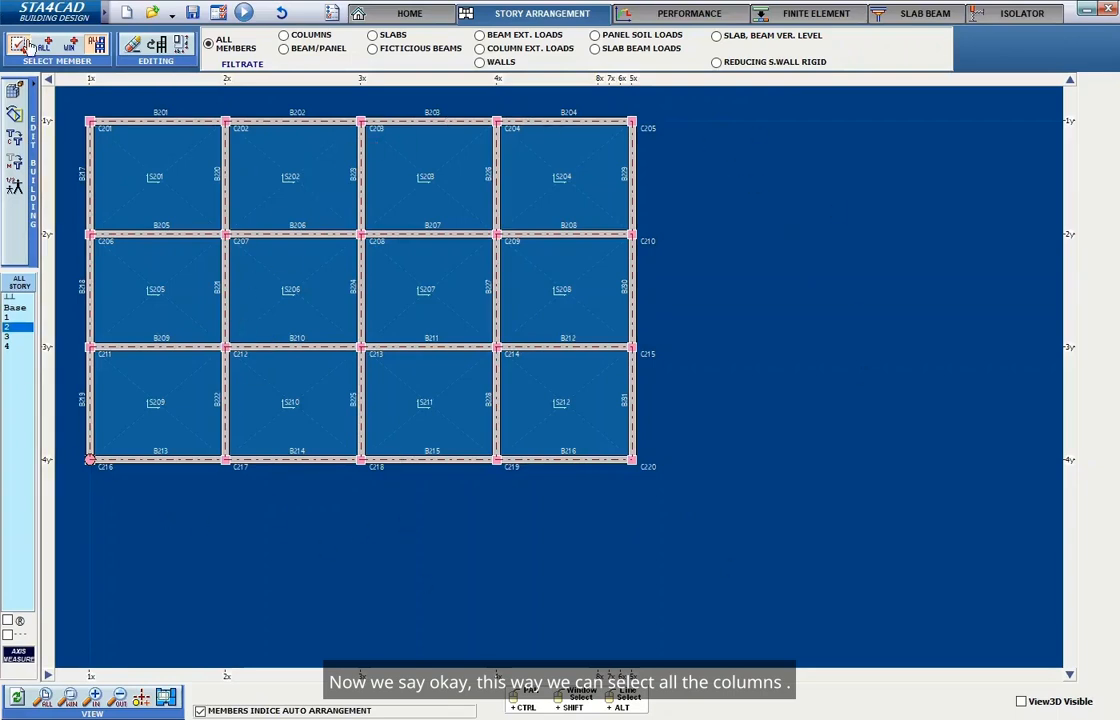
Select only the columns on axis 5x with a window and delete them from stories 2 to 4.
{"action": "left_click", "coordinate": [70, 46]}
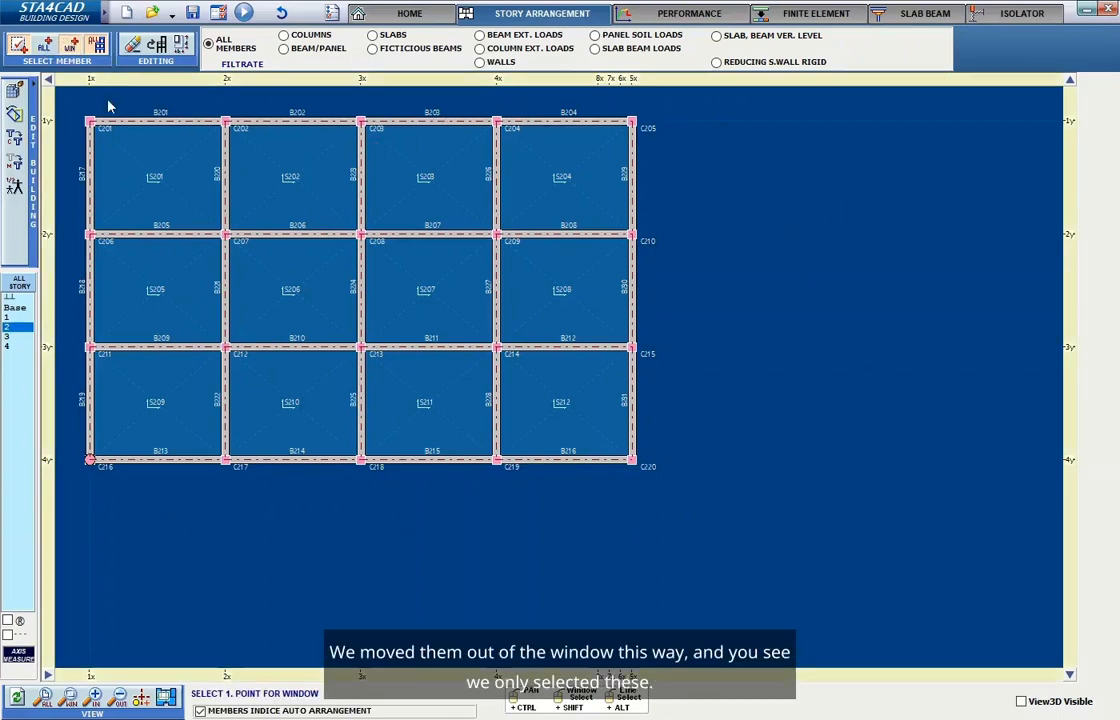
{"action": "left_click", "coordinate": [20, 46]}
{"action": "left_click", "coordinate": [70, 46]}
{"action": "left_click", "coordinate": [70, 94]}
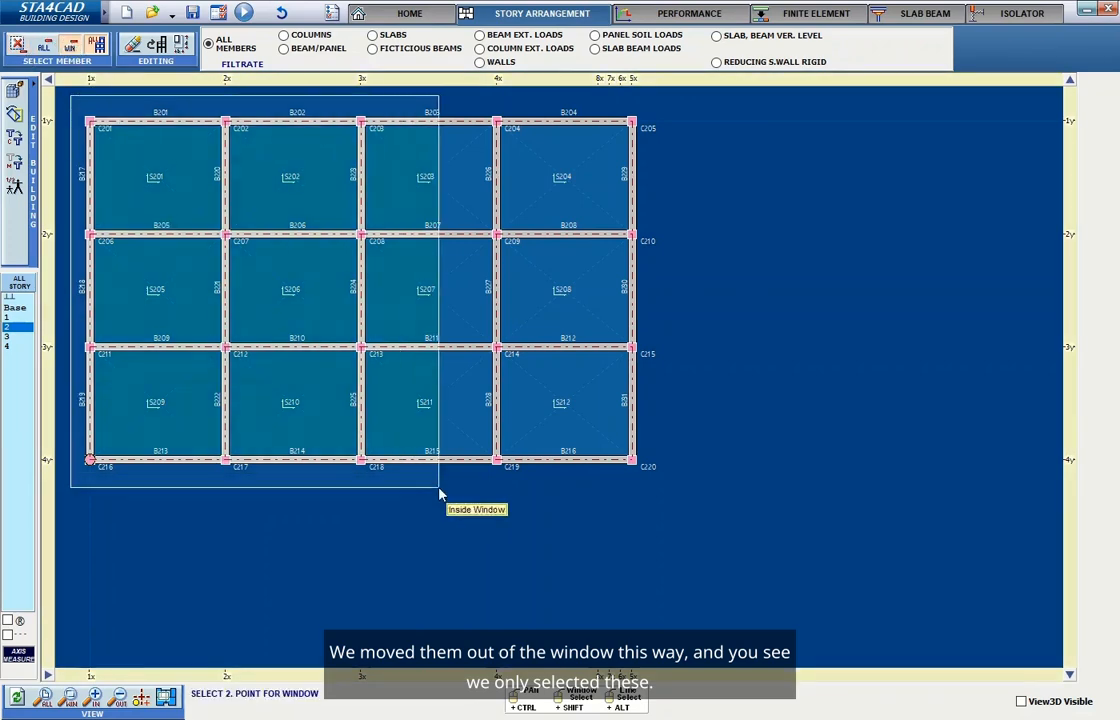
{"action": "left_click", "coordinate": [528, 493]}
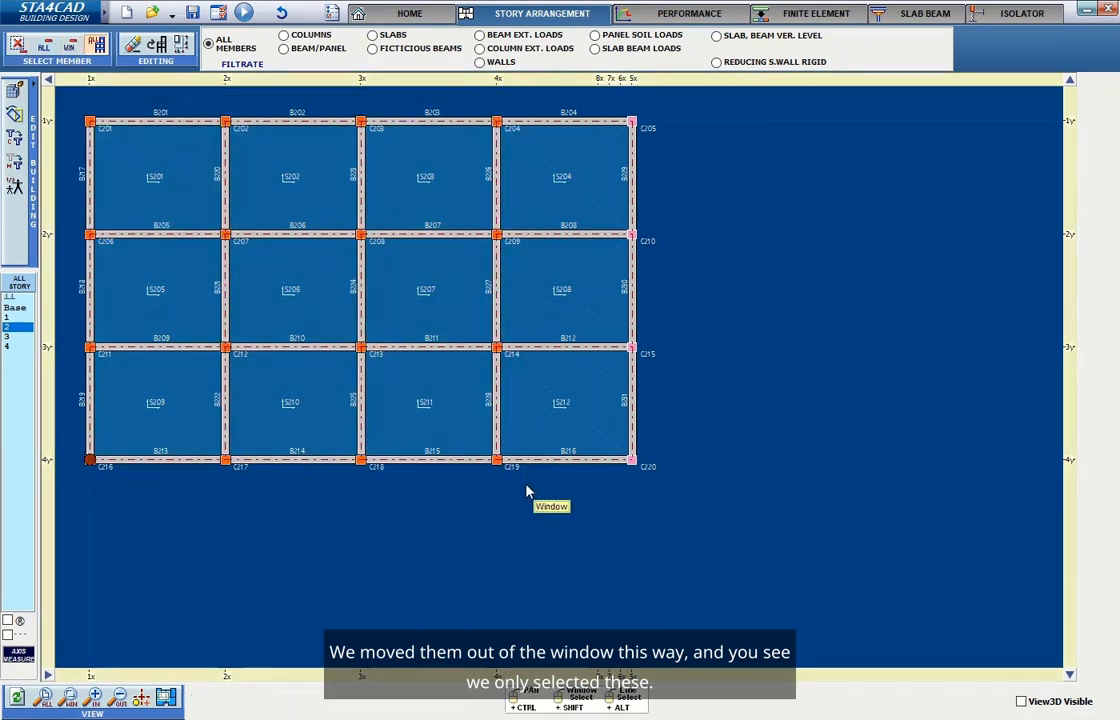
{"action": "left_click", "coordinate": [9, 346]}
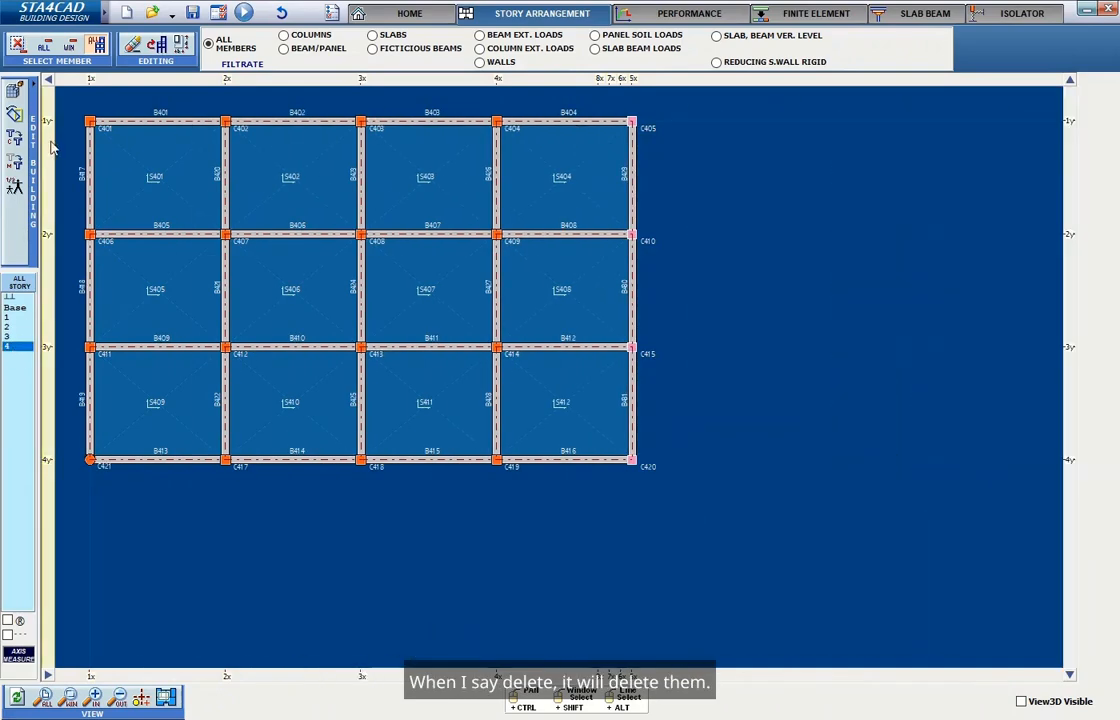
{"action": "left_click", "coordinate": [23, 327]}
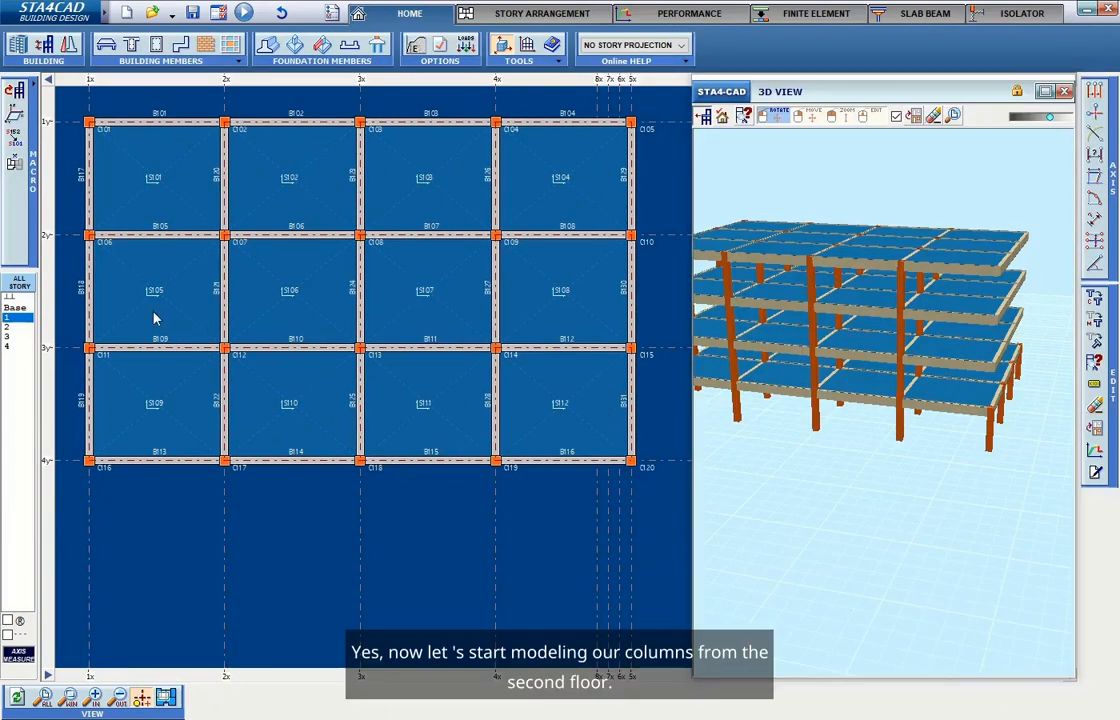
On story 2, add a new 40×40 cm column at axes 6x/1y without continuing it to the story below.
{"action": "left_click", "coordinate": [20, 327]}
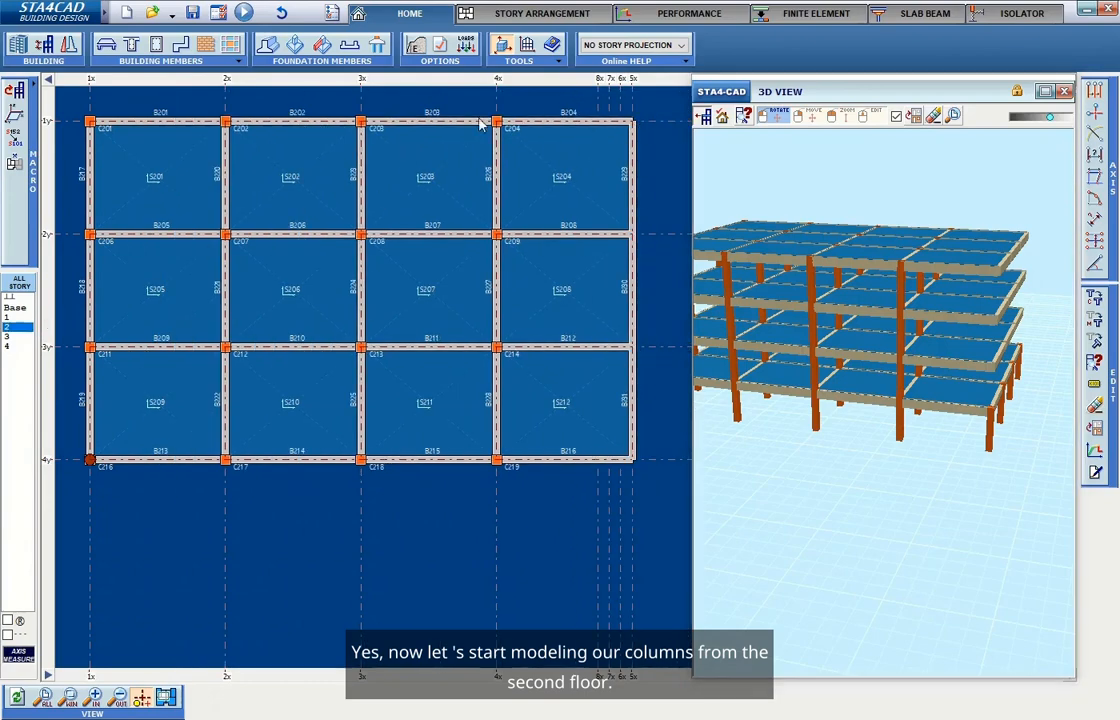
{"action": "left_click", "coordinate": [156, 46]}
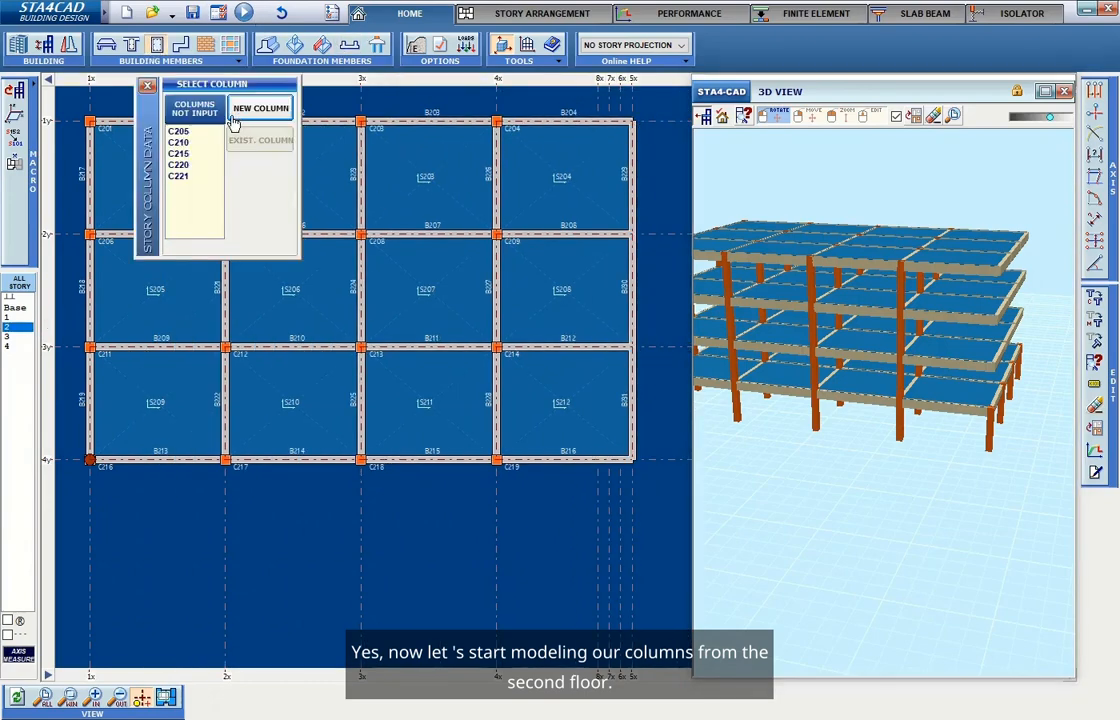
{"action": "left_click", "coordinate": [260, 108]}
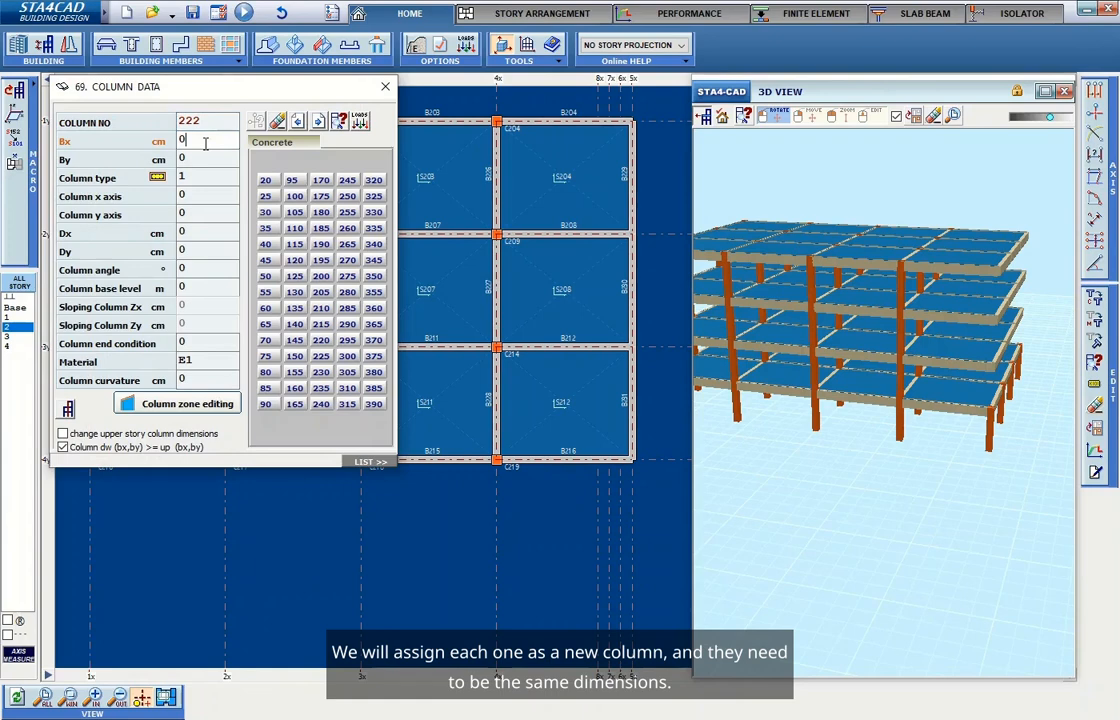
{"action": "left_click", "coordinate": [269, 245]}
{"action": "left_click", "coordinate": [271, 245]}
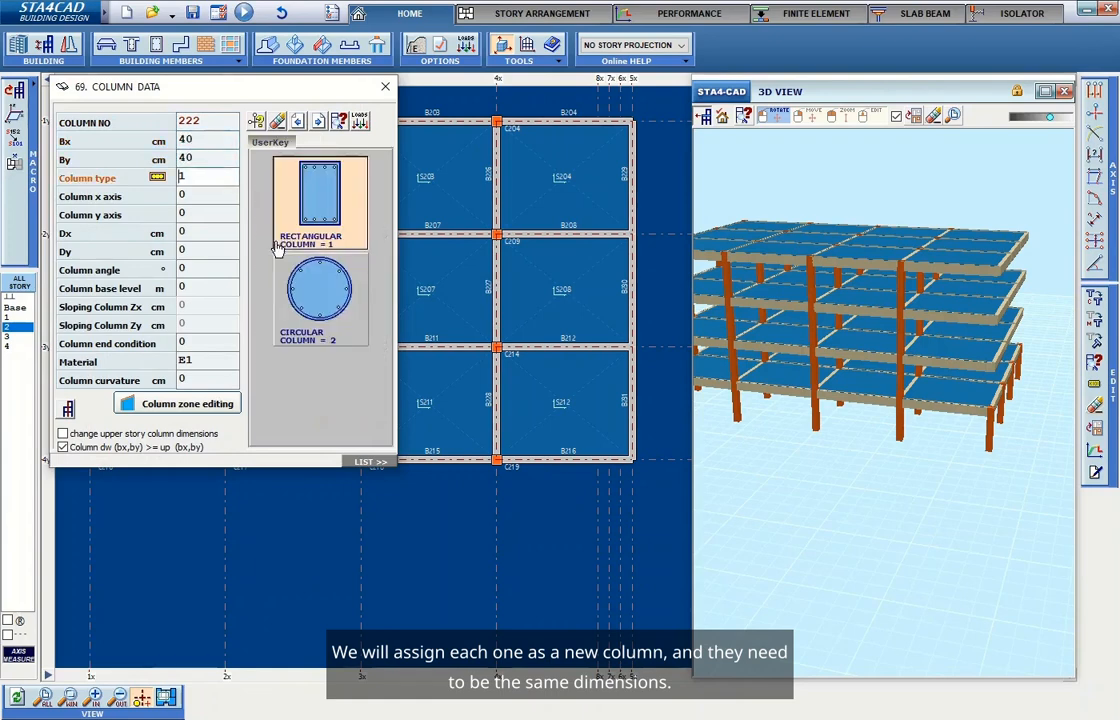
{"action": "left_click", "coordinate": [208, 194]}
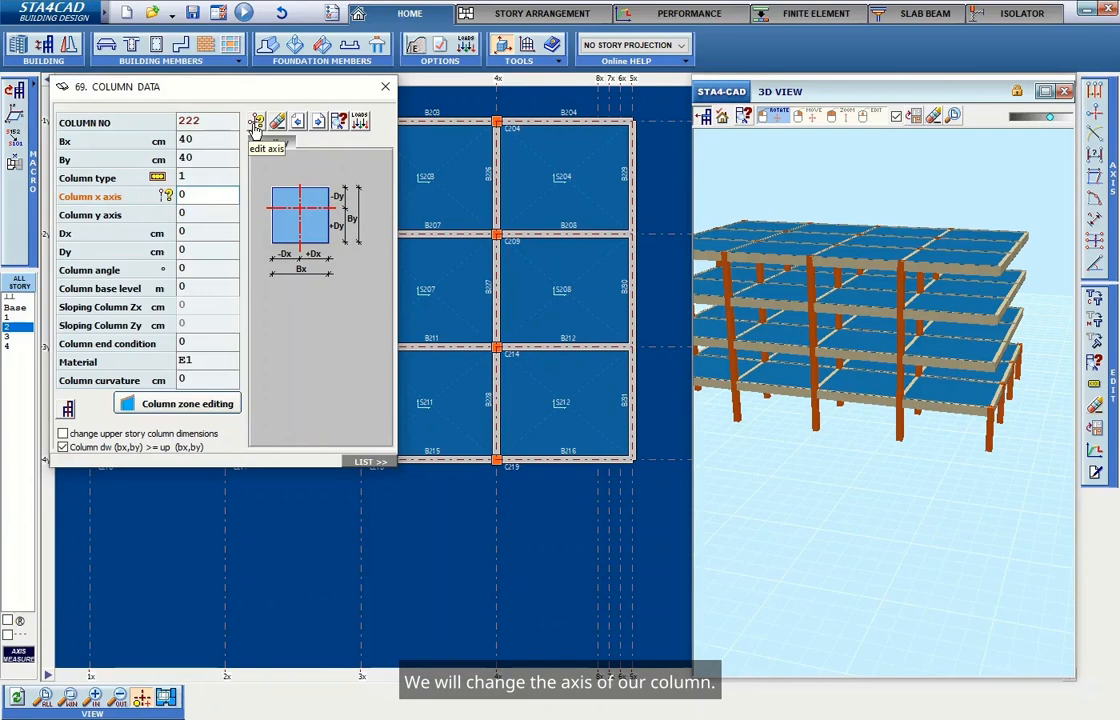
{"action": "left_click", "coordinate": [256, 124]}
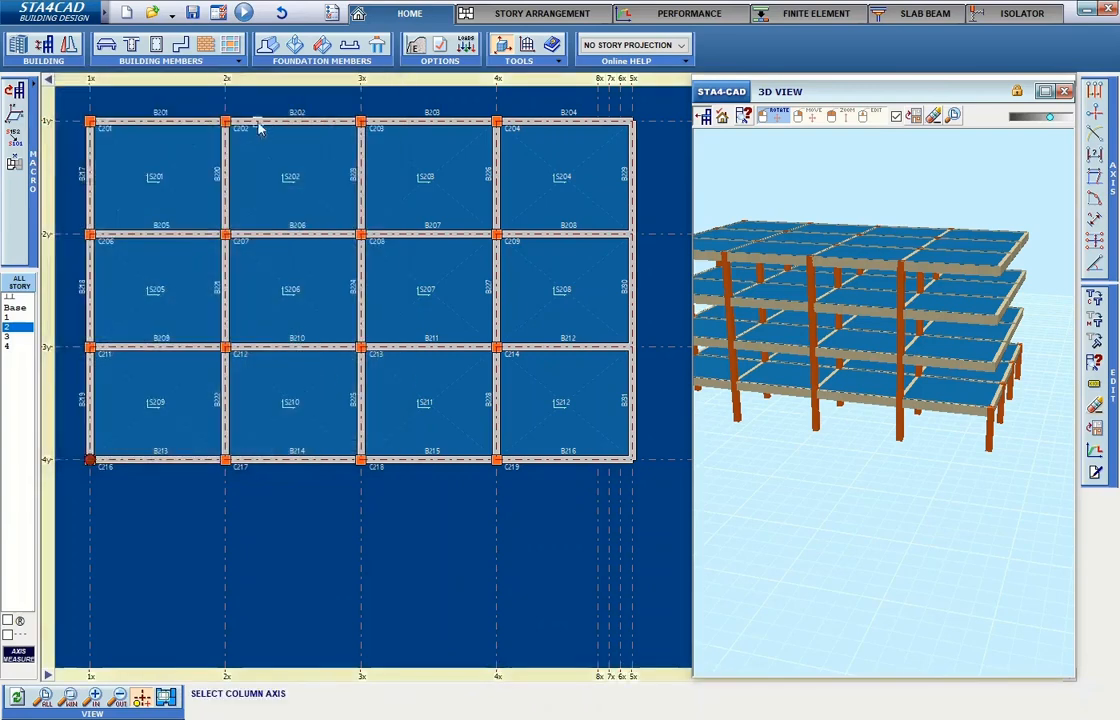
{"action": "left_click", "coordinate": [622, 122]}
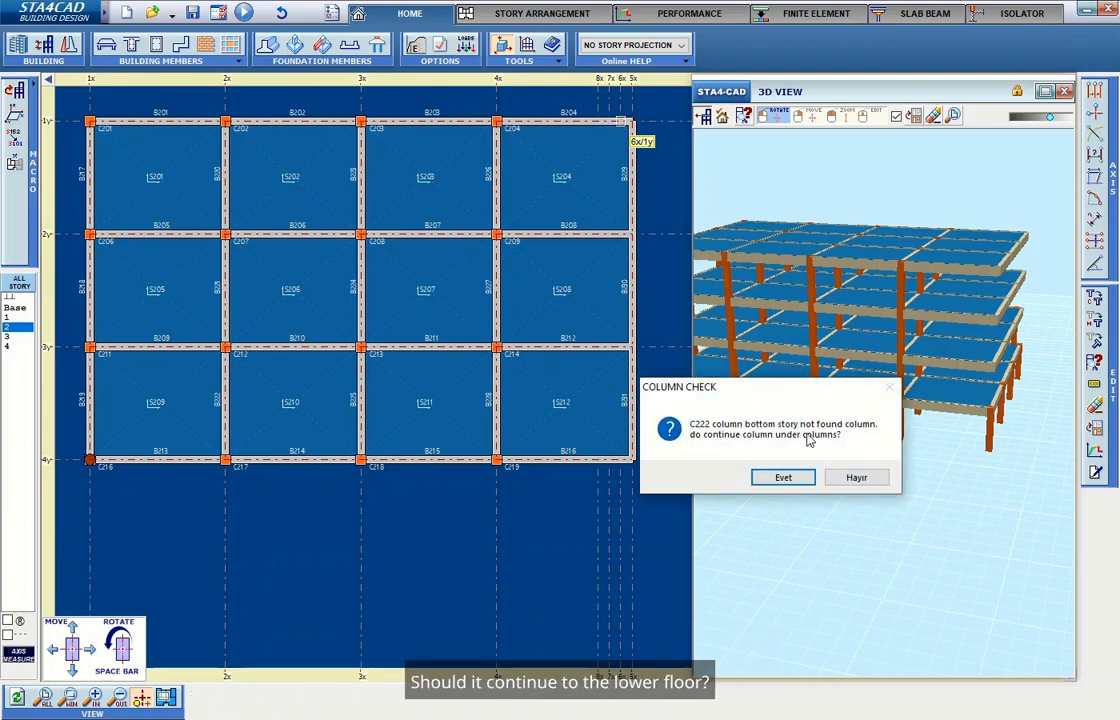
{"action": "left_click", "coordinate": [854, 477]}
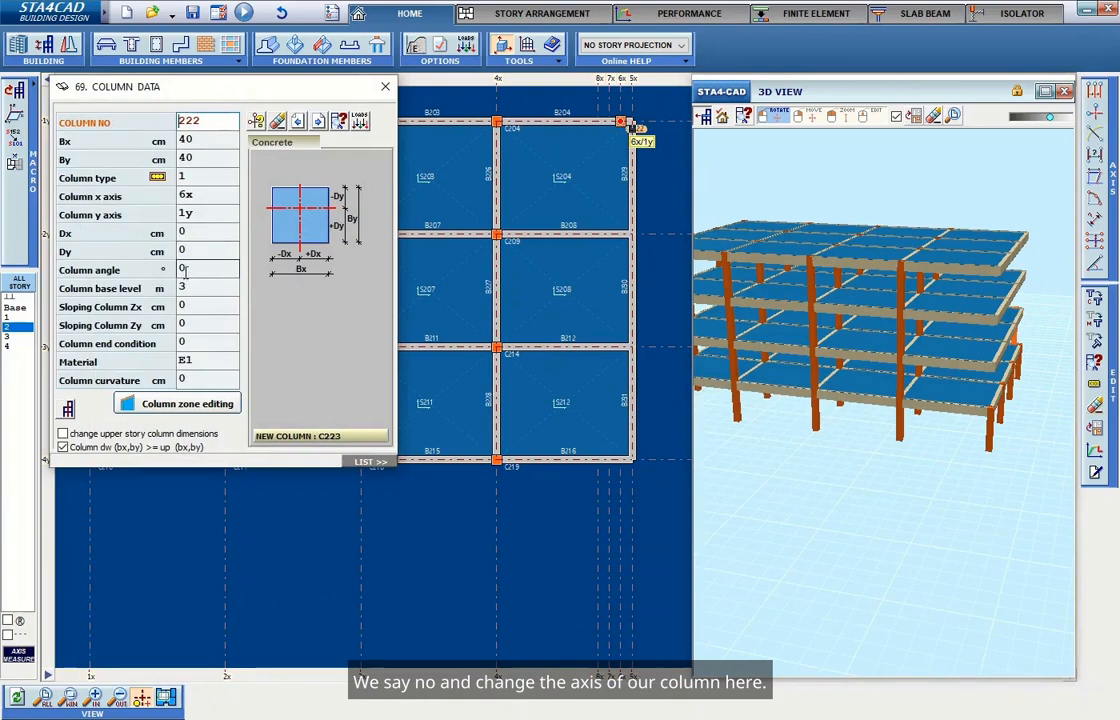
Set the new column's sloping Zx offset to 50 cm by picking its bottom point on axis 5x.
{"action": "left_click", "coordinate": [198, 195]}
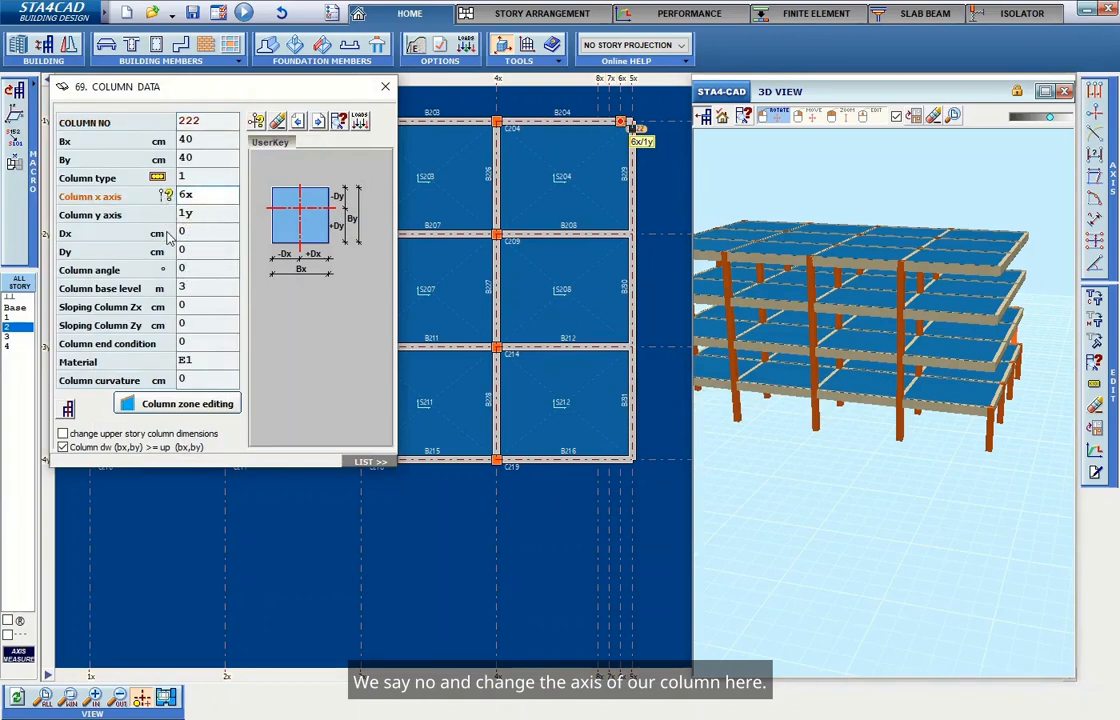
{"action": "left_click", "coordinate": [208, 304]}
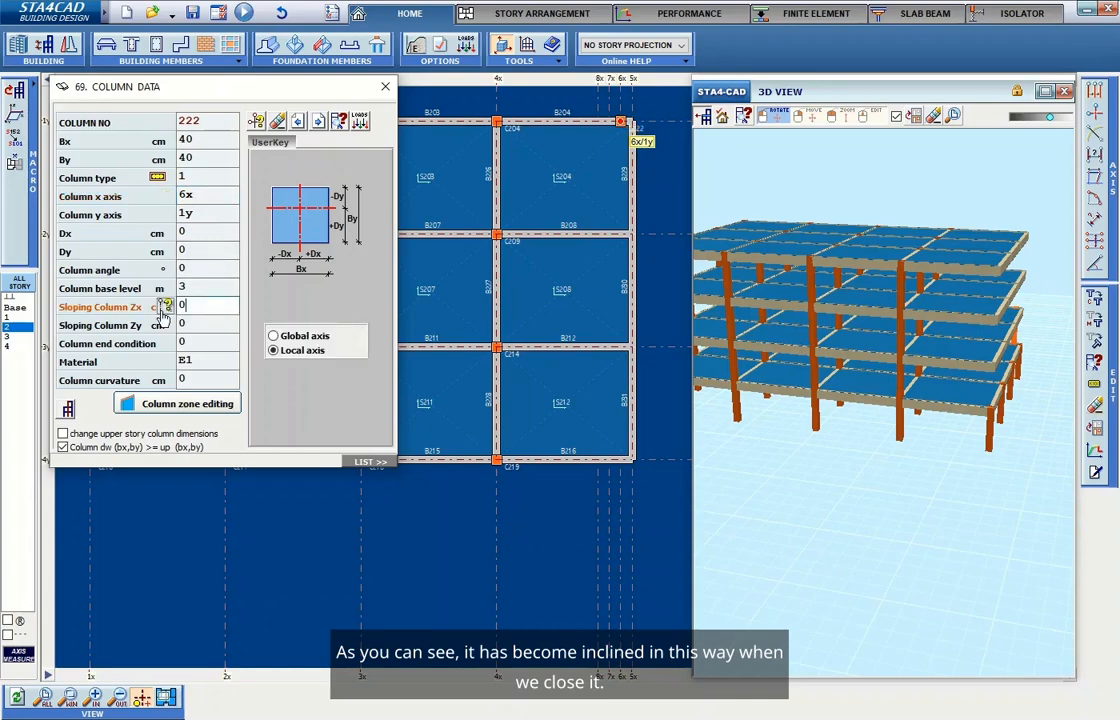
{"action": "left_click", "coordinate": [164, 304]}
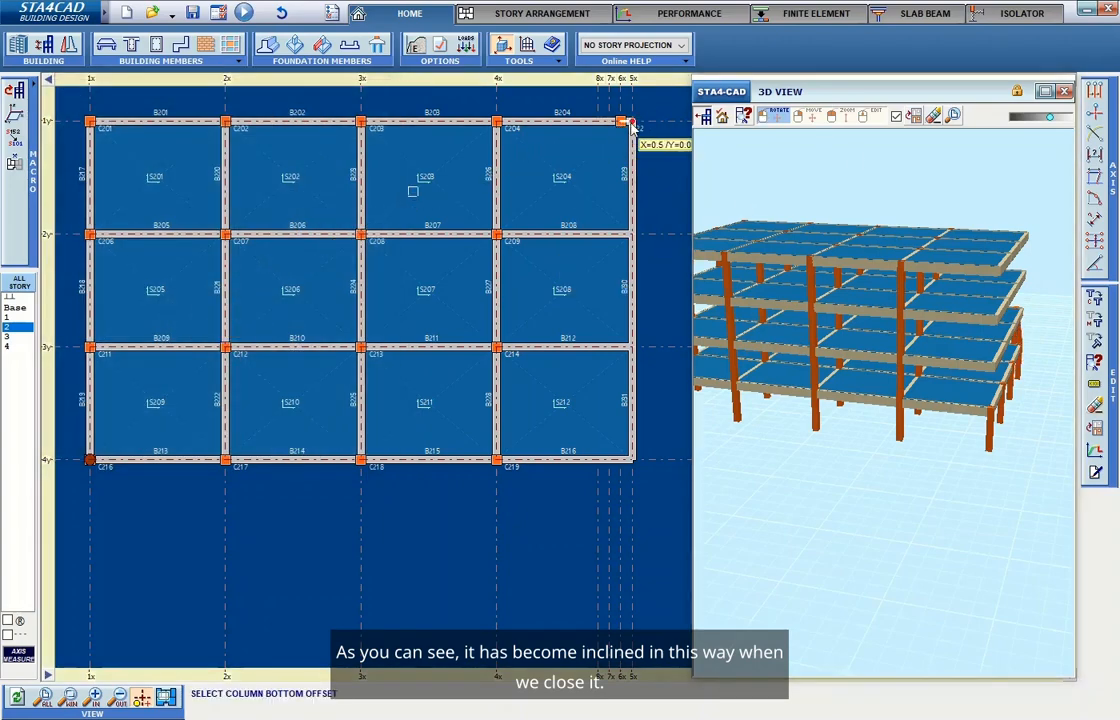
{"action": "left_click", "coordinate": [620, 121]}
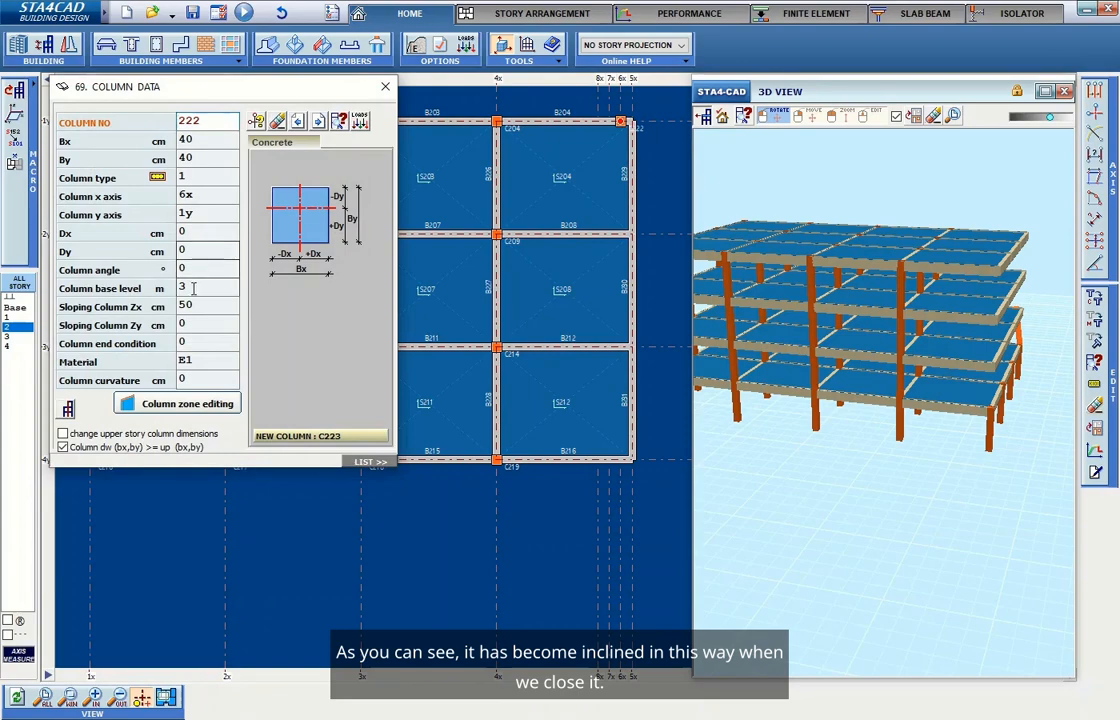
{"action": "left_click", "coordinate": [385, 86]}
Inspect the tilted column in the 3D view from several angles.
{"action": "scroll", "coordinate": [1047, 395], "scroll_direction": "up", "scroll_amount": 5}
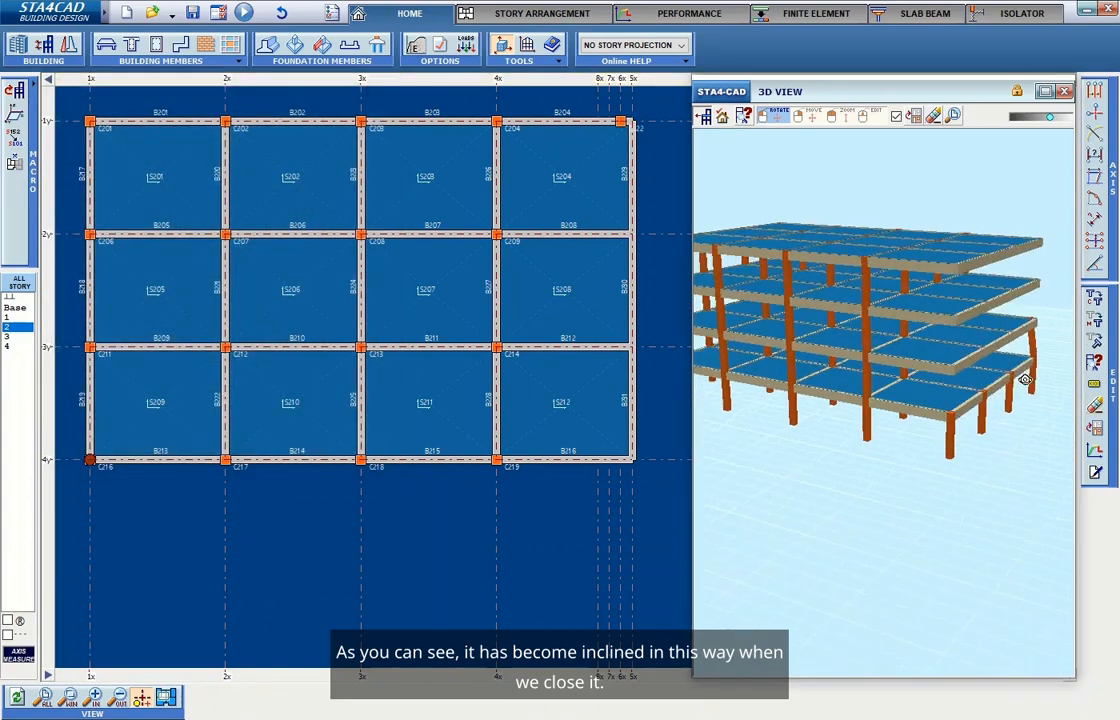
{"action": "left_click_drag", "start_coordinate": [967, 412], "coordinate": [867, 387]}
{"action": "right_click_drag", "start_coordinate": [868, 387], "coordinate": [990, 441]}
{"action": "scroll", "coordinate": [870, 432], "scroll_direction": "down", "scroll_amount": 4}
{"action": "right_click_drag", "start_coordinate": [876, 434], "coordinate": [902, 478]}
{"action": "left_click_drag", "start_coordinate": [902, 478], "coordinate": [875, 449]}
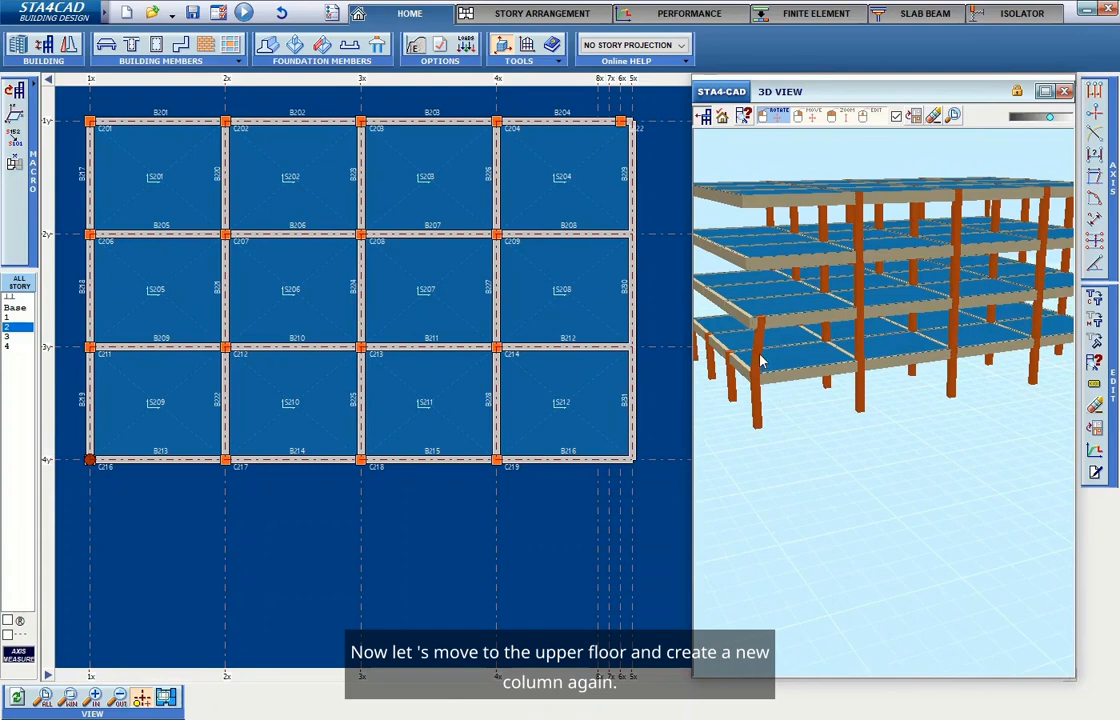
On story 3, add a new 40×40 cm column at axes 7x/1y without continuing it to the story below.
{"action": "left_click", "coordinate": [8, 337]}
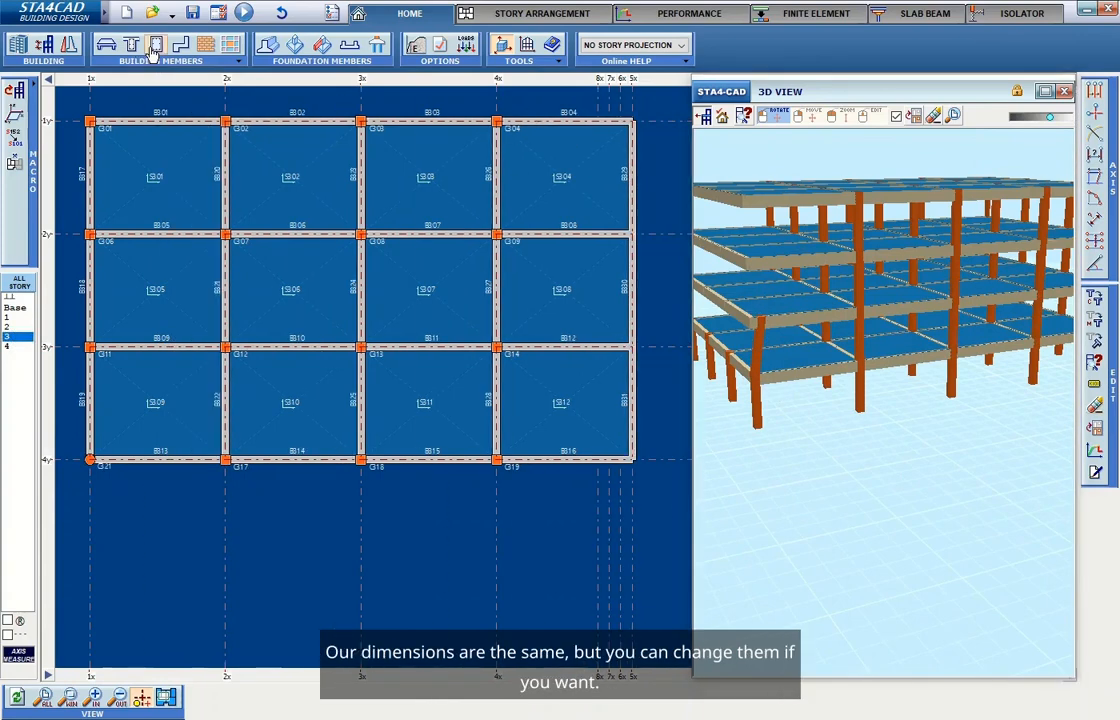
{"action": "left_click", "coordinate": [152, 53]}
{"action": "left_click", "coordinate": [225, 104]}
{"action": "left_click", "coordinate": [204, 139]}
{"action": "left_click", "coordinate": [274, 246]}
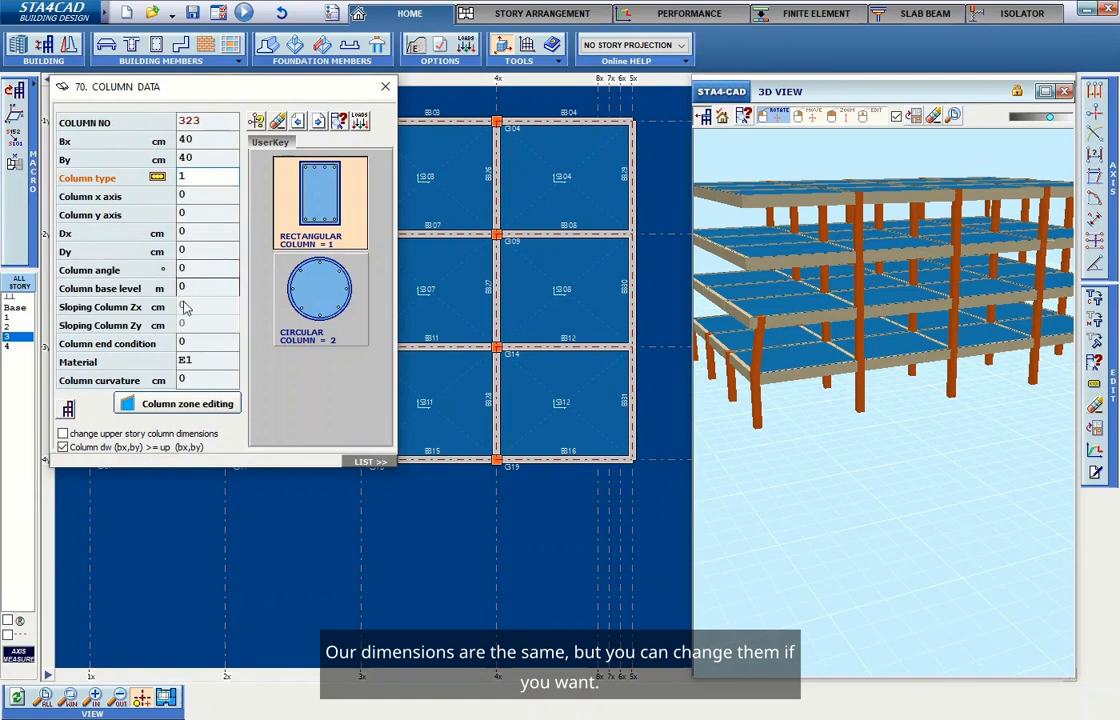
{"action": "left_click", "coordinate": [257, 121]}
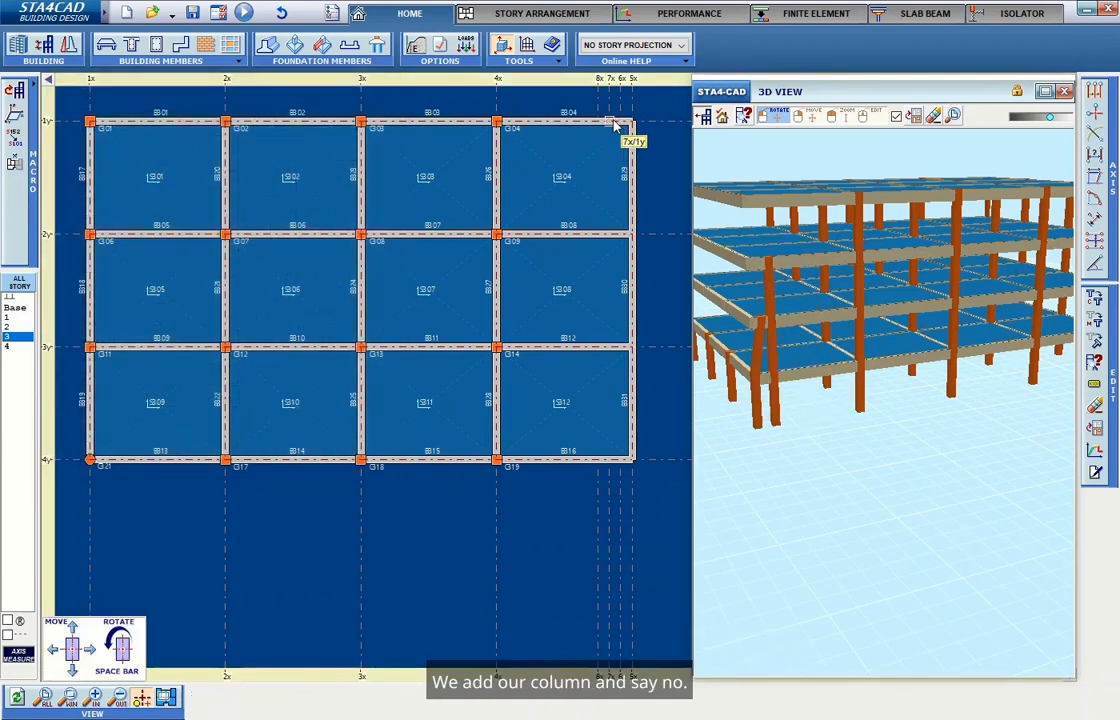
{"action": "left_click", "coordinate": [615, 123]}
{"action": "left_click", "coordinate": [864, 484]}
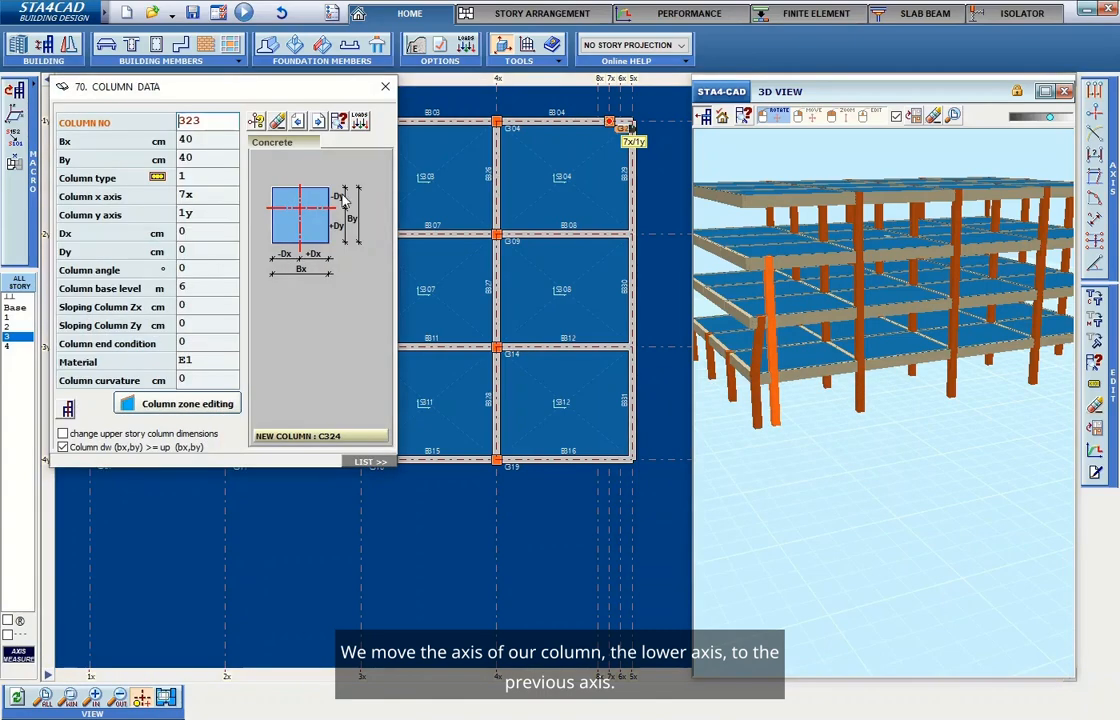
Set the story 3 column's sloping Zx offset to 50 cm by picking its bottom point on axis 6x.
{"action": "left_click", "coordinate": [201, 305]}
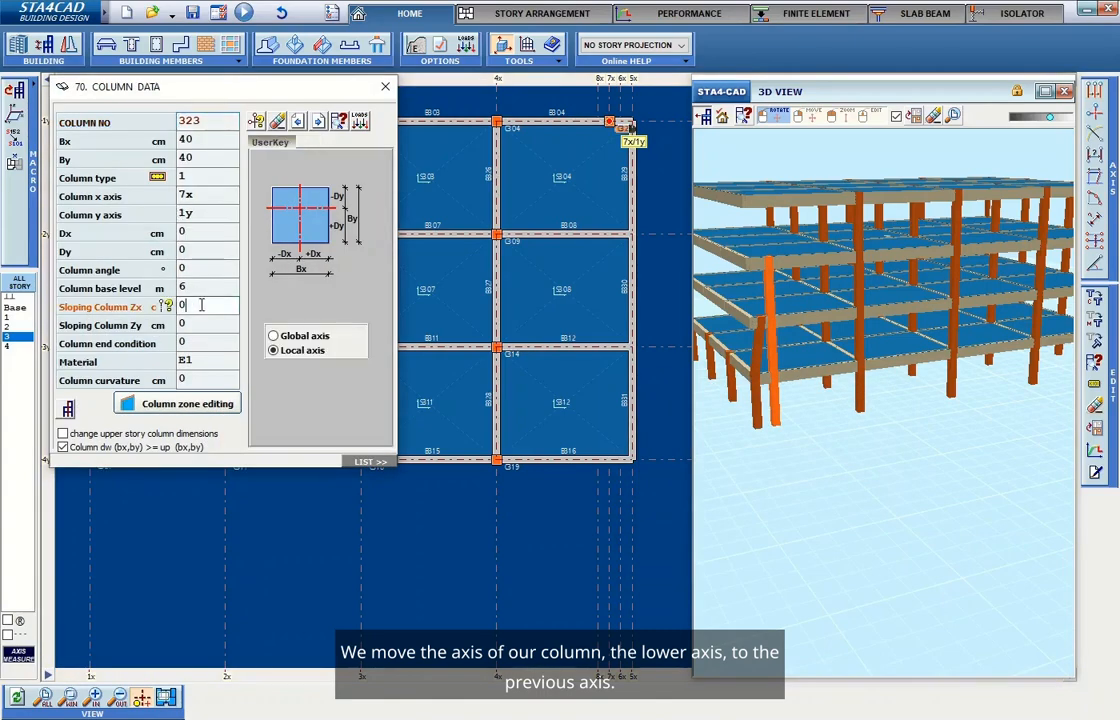
{"action": "left_click", "coordinate": [167, 308]}
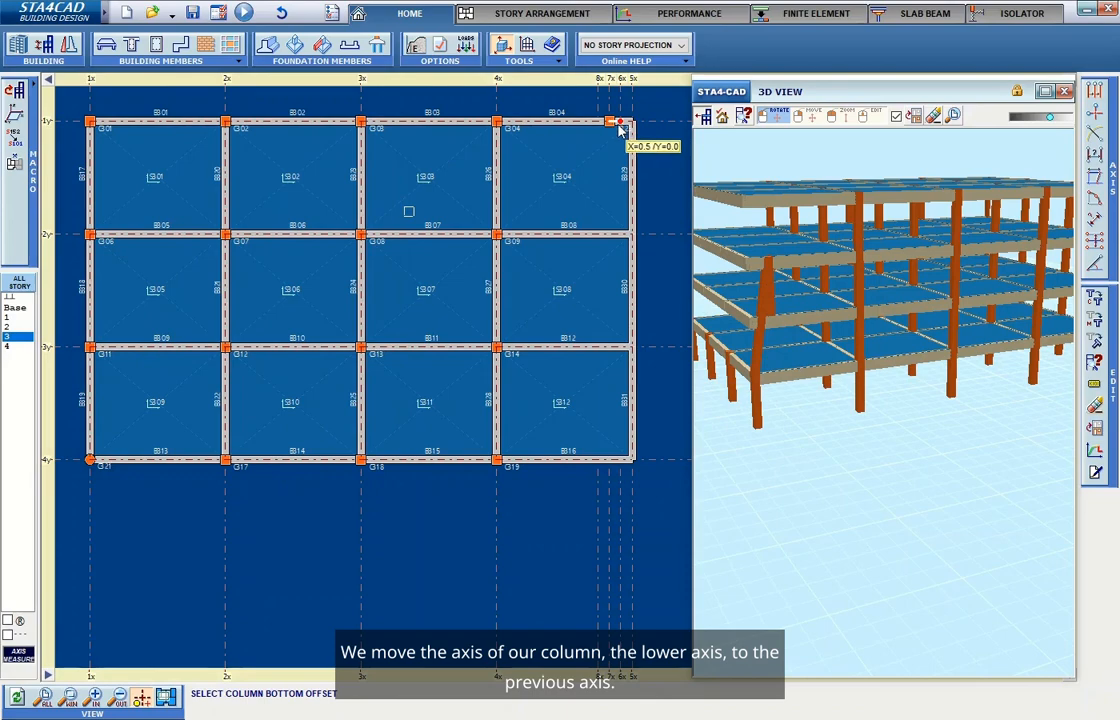
{"action": "scroll", "coordinate": [620, 125], "scroll_direction": "up", "scroll_amount": 2}
{"action": "left_click", "coordinate": [620, 125]}
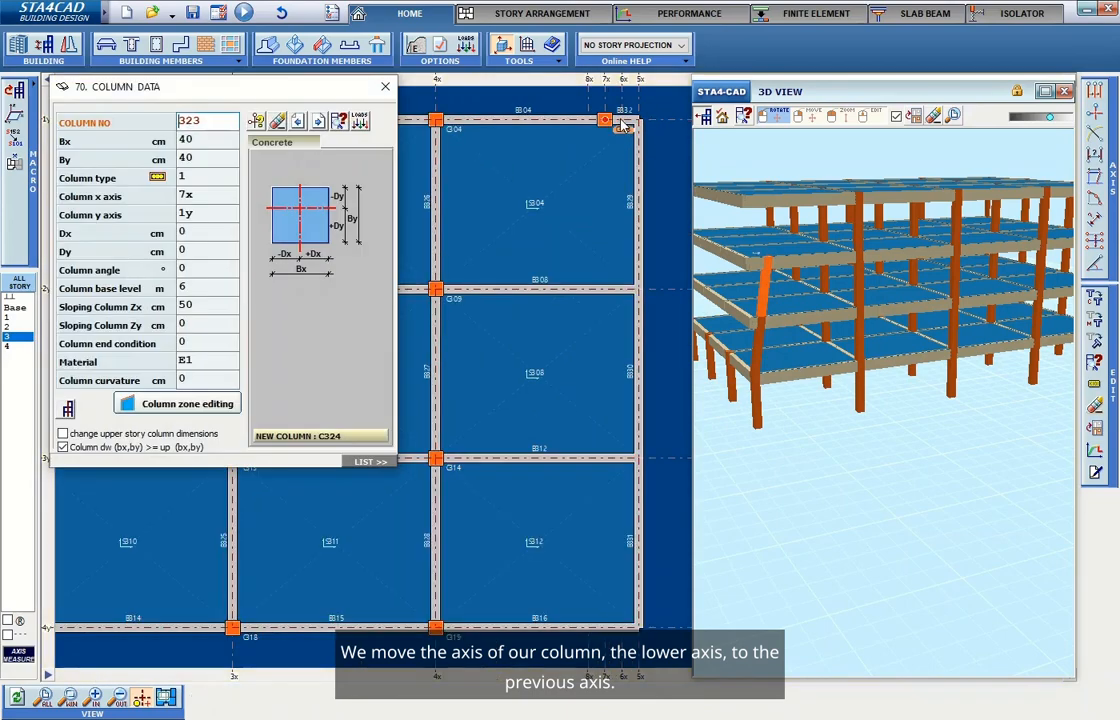
{"action": "left_click", "coordinate": [381, 82]}
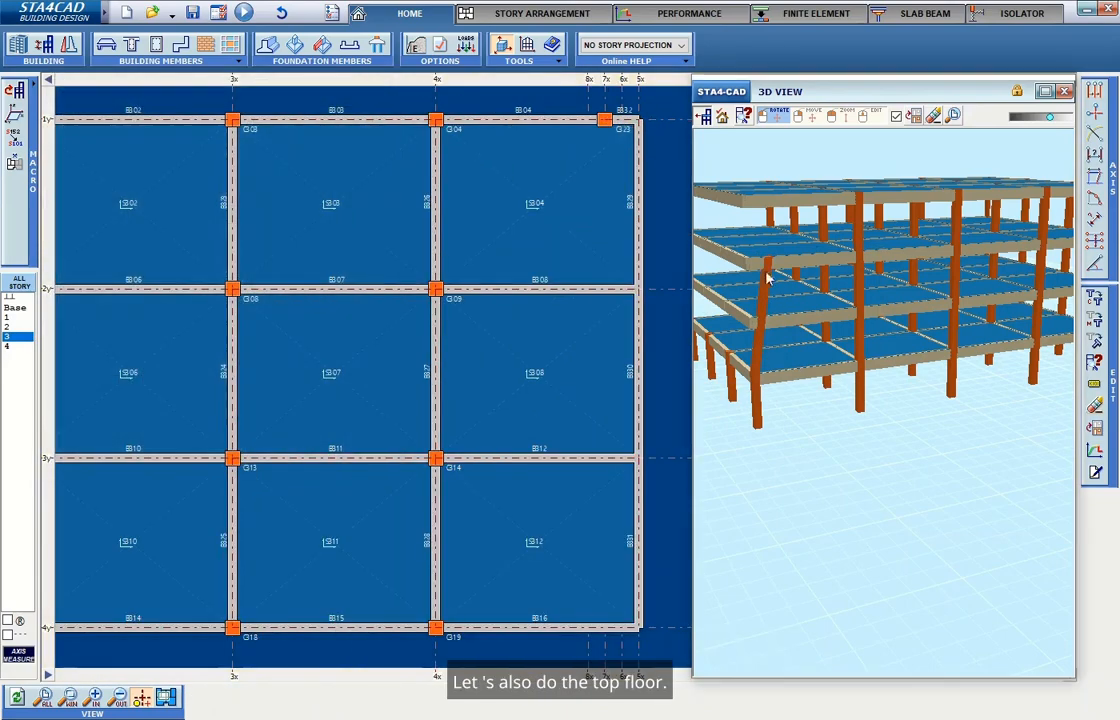
On story 4, add a new 30×30 cm column at axes 8x/1y without continuing it to the story below.
{"action": "left_click", "coordinate": [10, 346]}
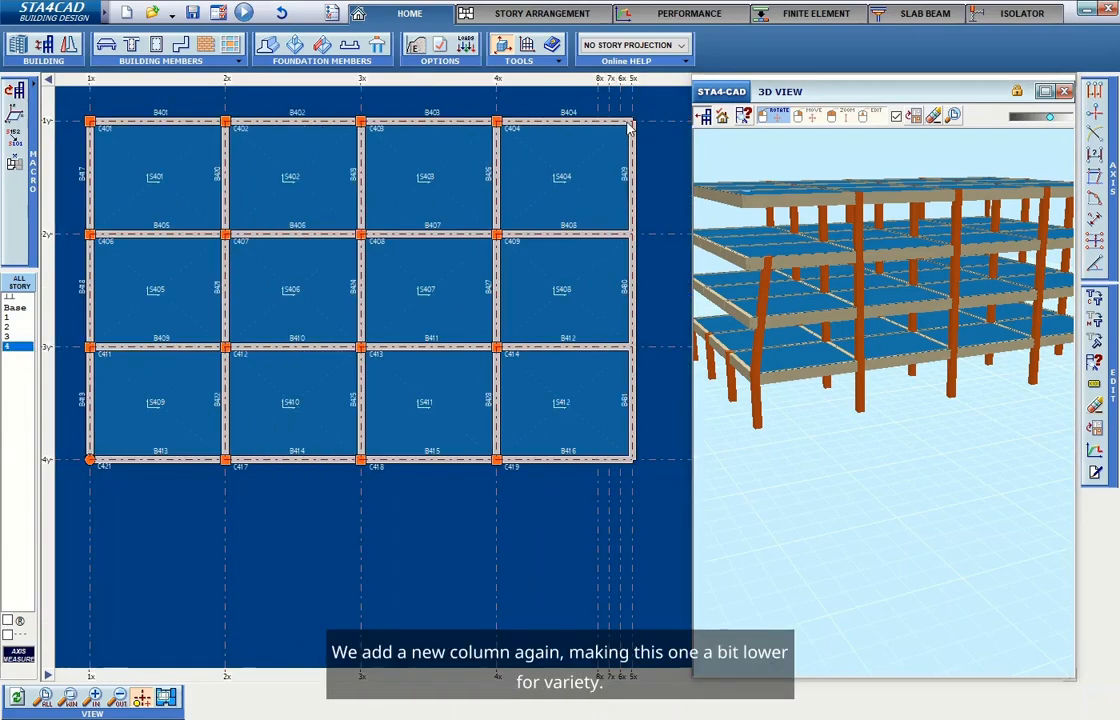
{"action": "scroll", "coordinate": [630, 125], "scroll_direction": "up", "scroll_amount": 2}
{"action": "left_click", "coordinate": [156, 44]}
{"action": "left_click", "coordinate": [257, 109]}
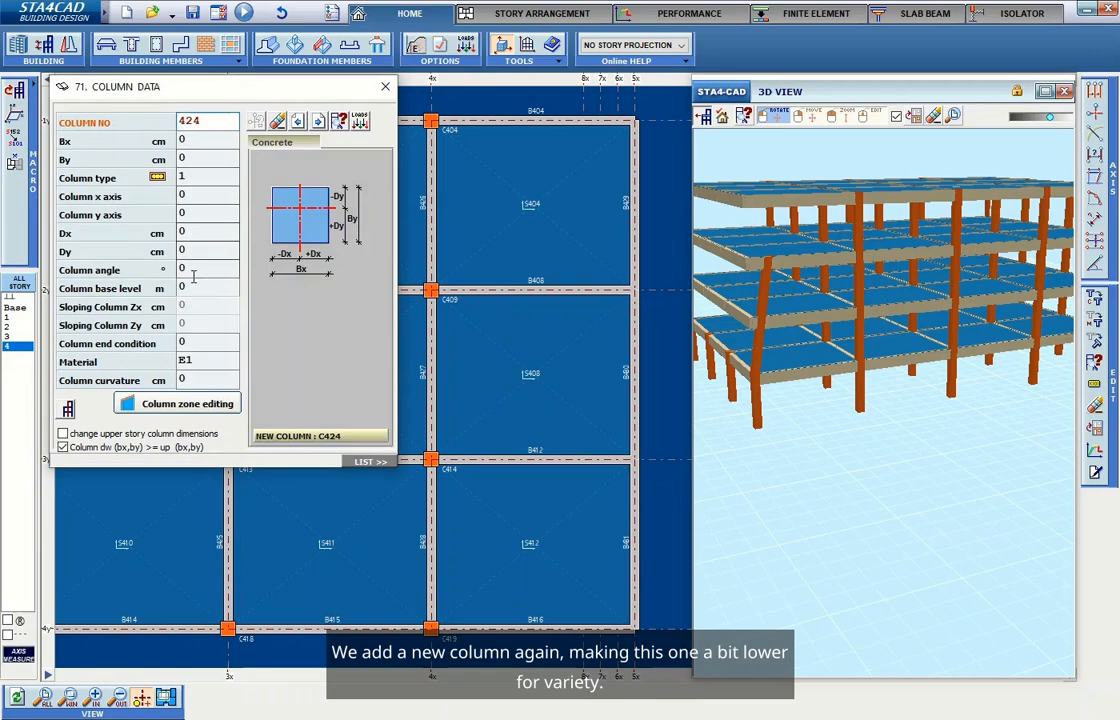
{"action": "left_click", "coordinate": [270, 215]}
{"action": "left_click", "coordinate": [270, 215]}
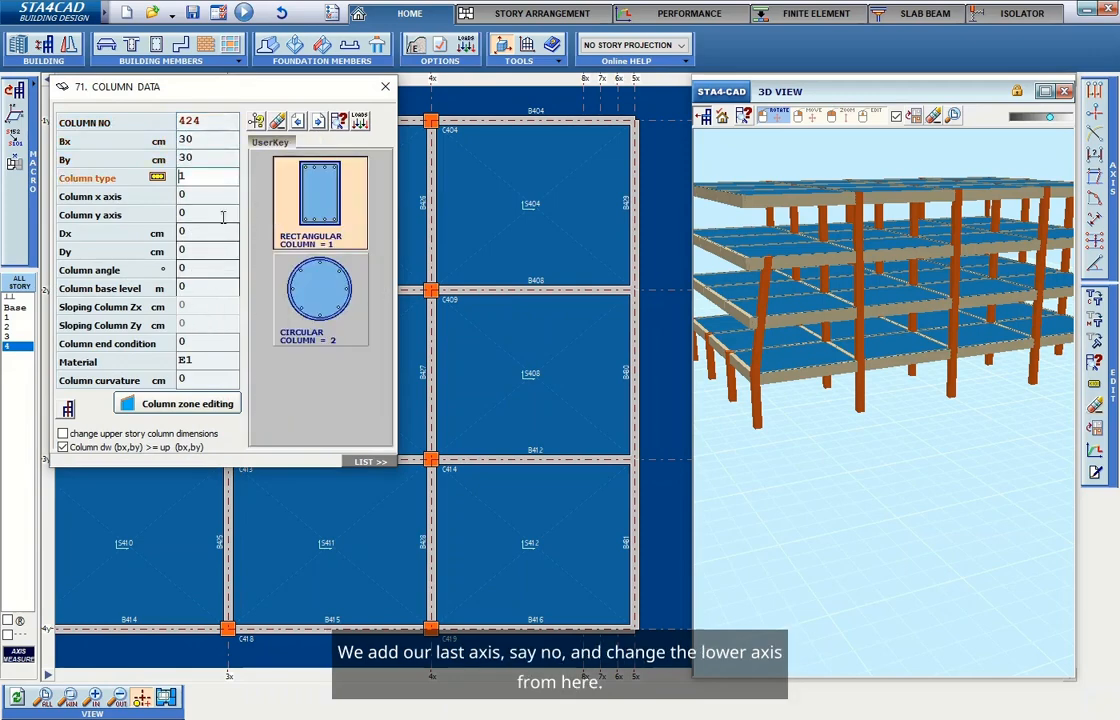
{"action": "key", "text": "Return"}
{"action": "left_click", "coordinate": [585, 125]}
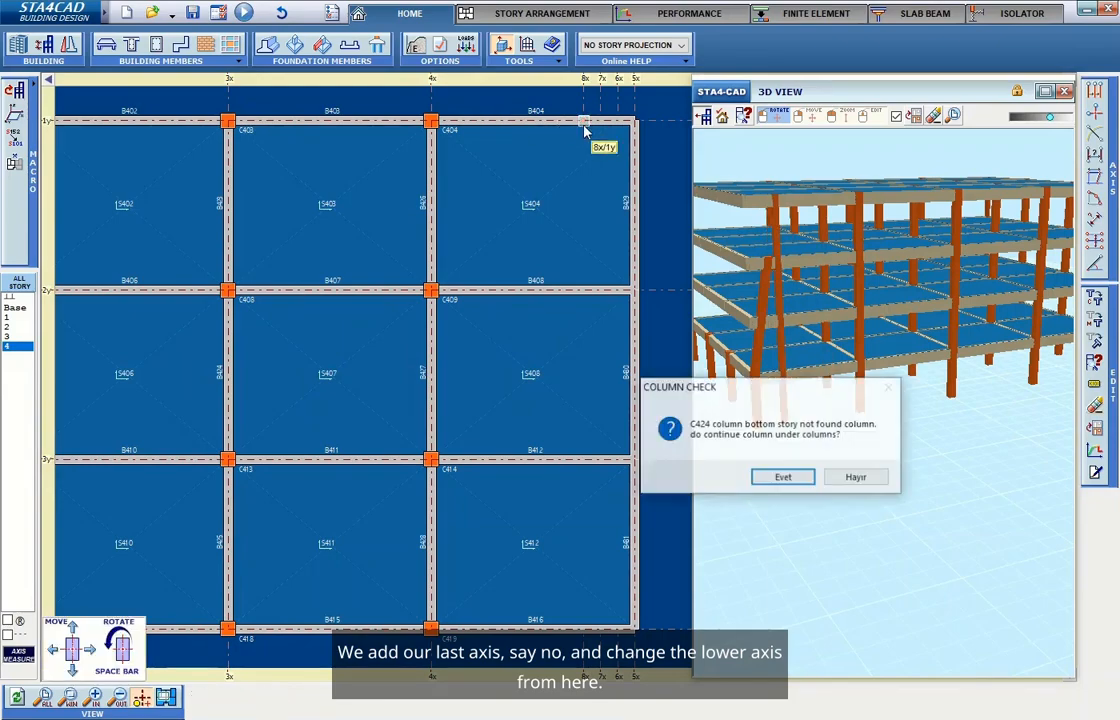
{"action": "left_click", "coordinate": [855, 476]}
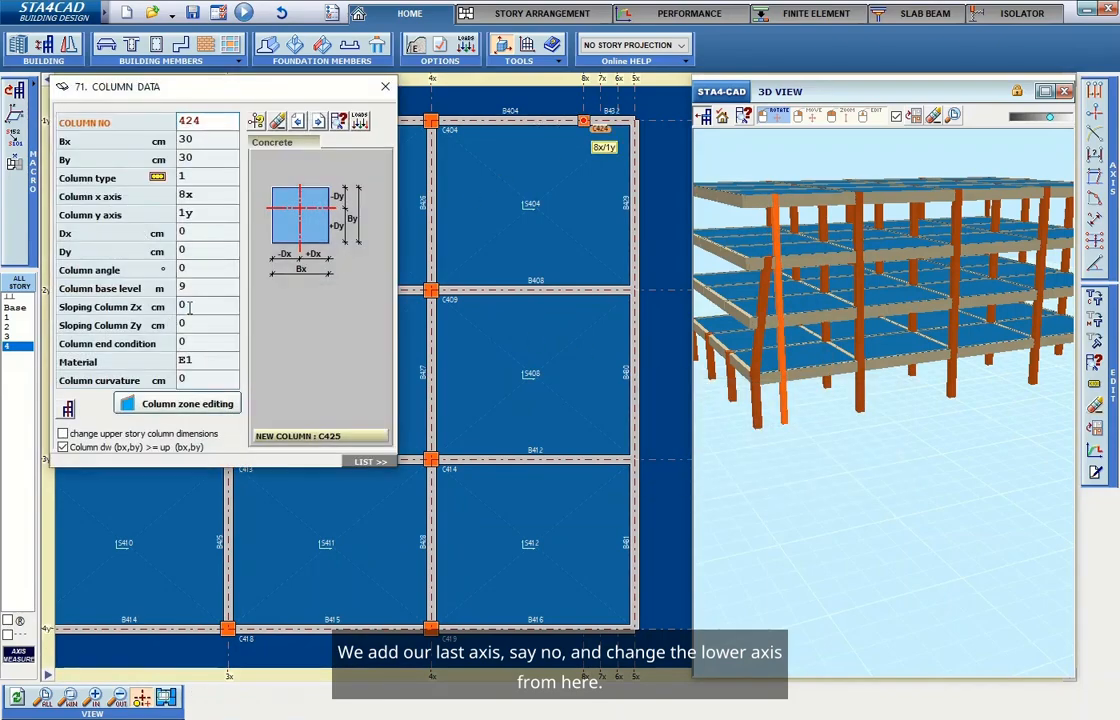
Set the new column's sloping Zx offset to 50 cm by picking its bottom point on axis 7x.
{"action": "left_click", "coordinate": [190, 308]}
{"action": "left_click", "coordinate": [167, 309]}
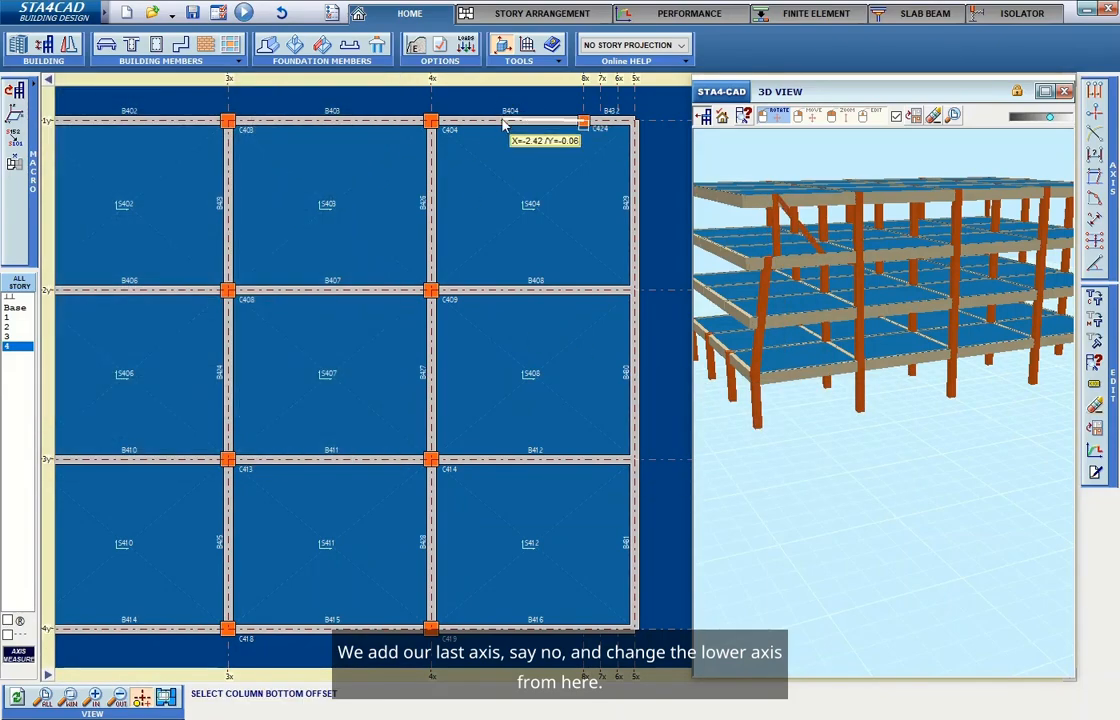
{"action": "left_click", "coordinate": [600, 122]}
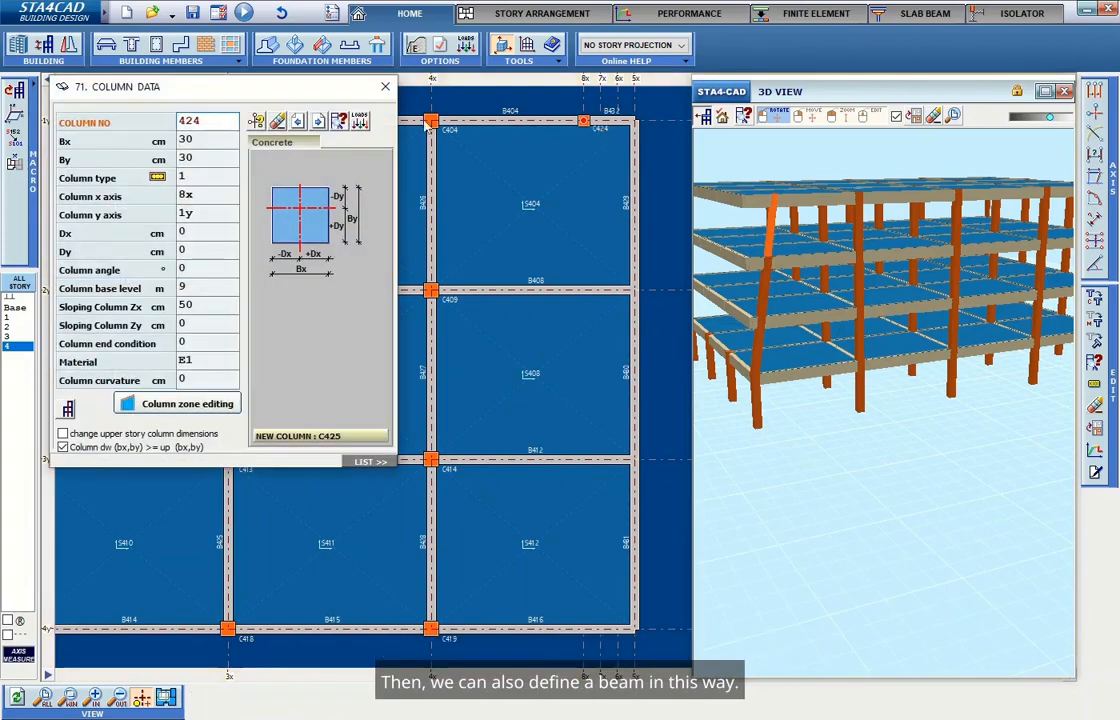
{"action": "left_click", "coordinate": [385, 86]}
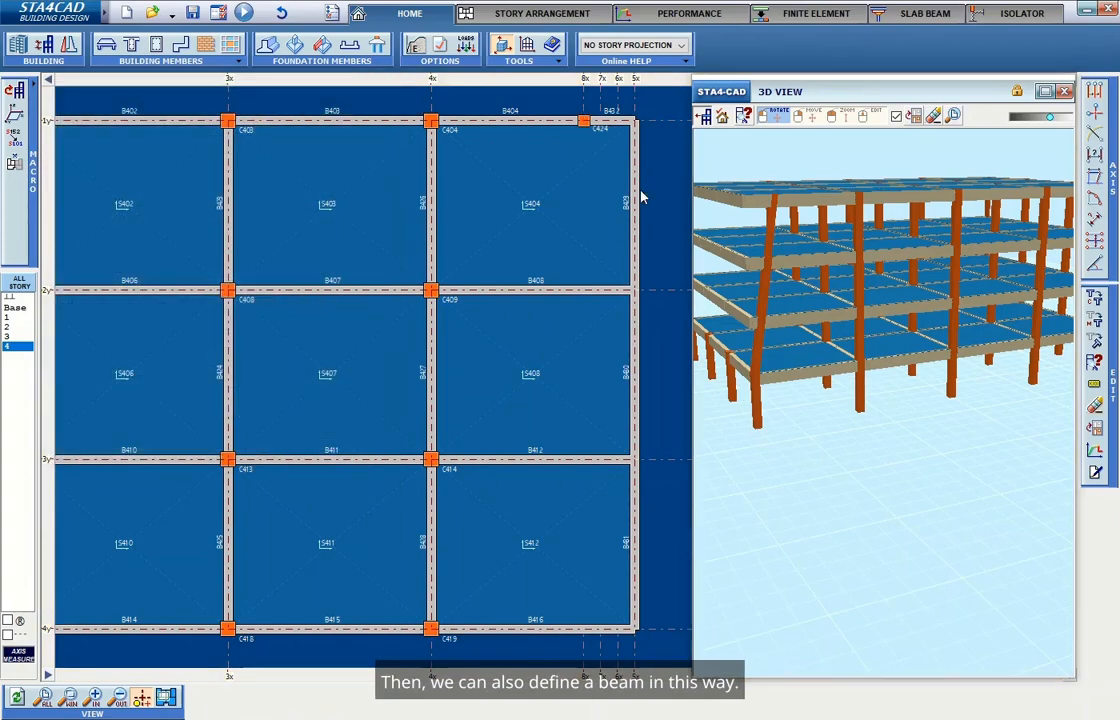
Use Edit Axis on the edge beam along axis 5x to create beams along axis 8x between axes 1y and 4y.
{"action": "right_click", "coordinate": [615, 167]}
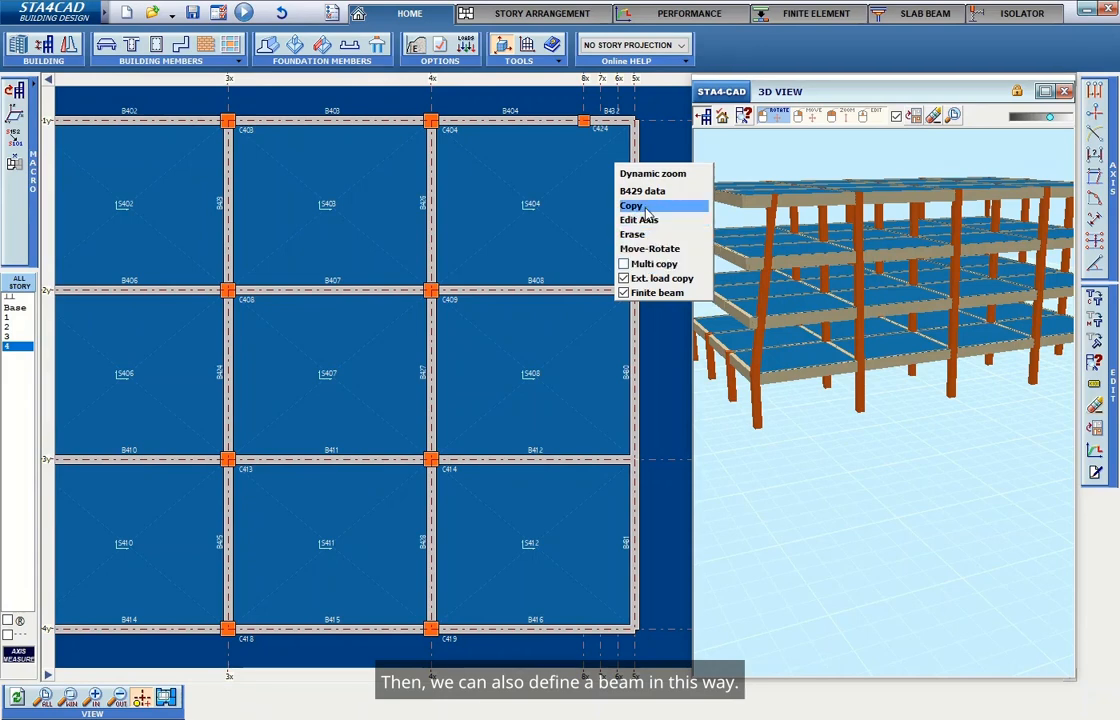
{"action": "left_click", "coordinate": [636, 219]}
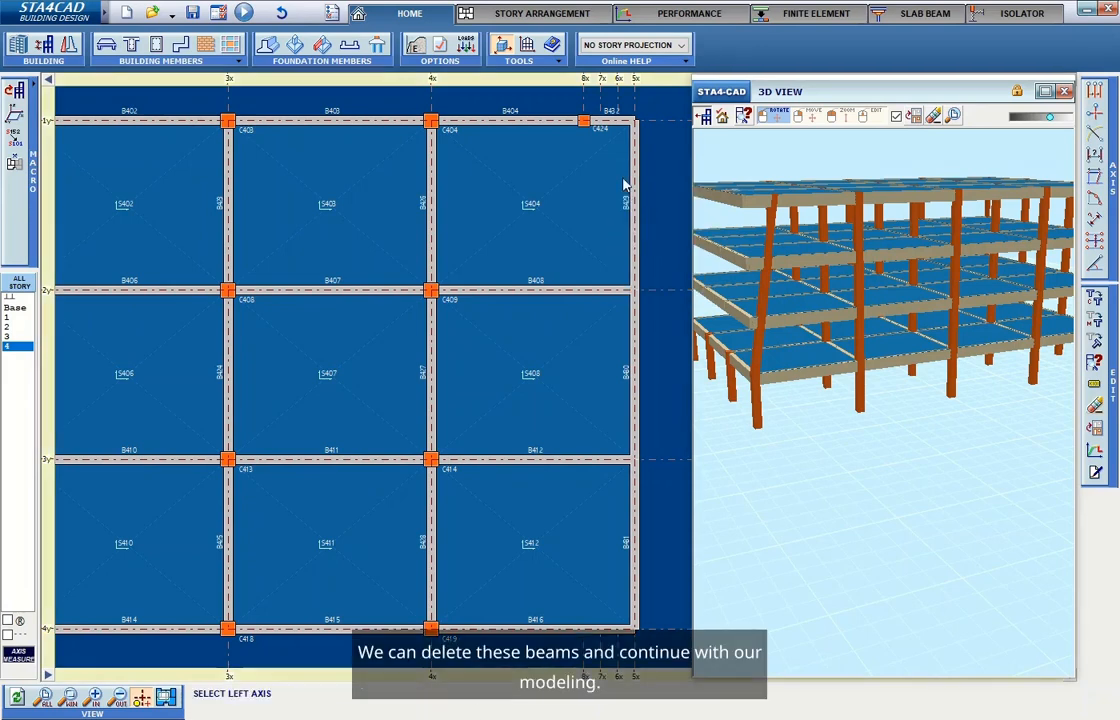
{"action": "left_click", "coordinate": [583, 120]}
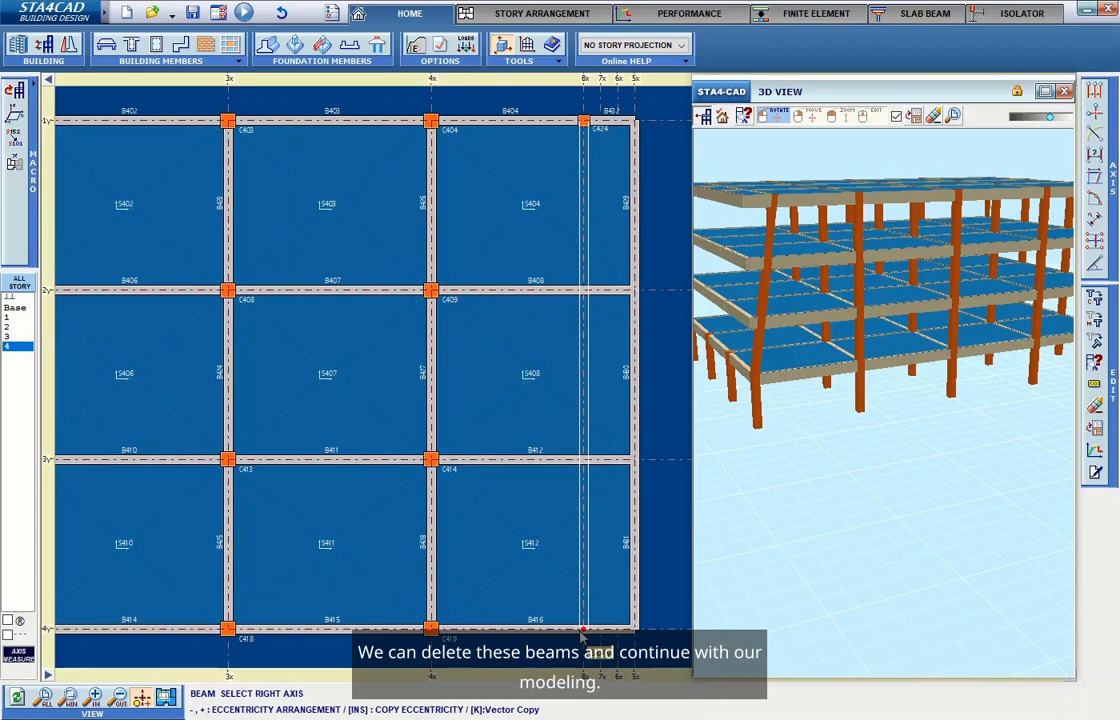
{"action": "left_click", "coordinate": [583, 630]}
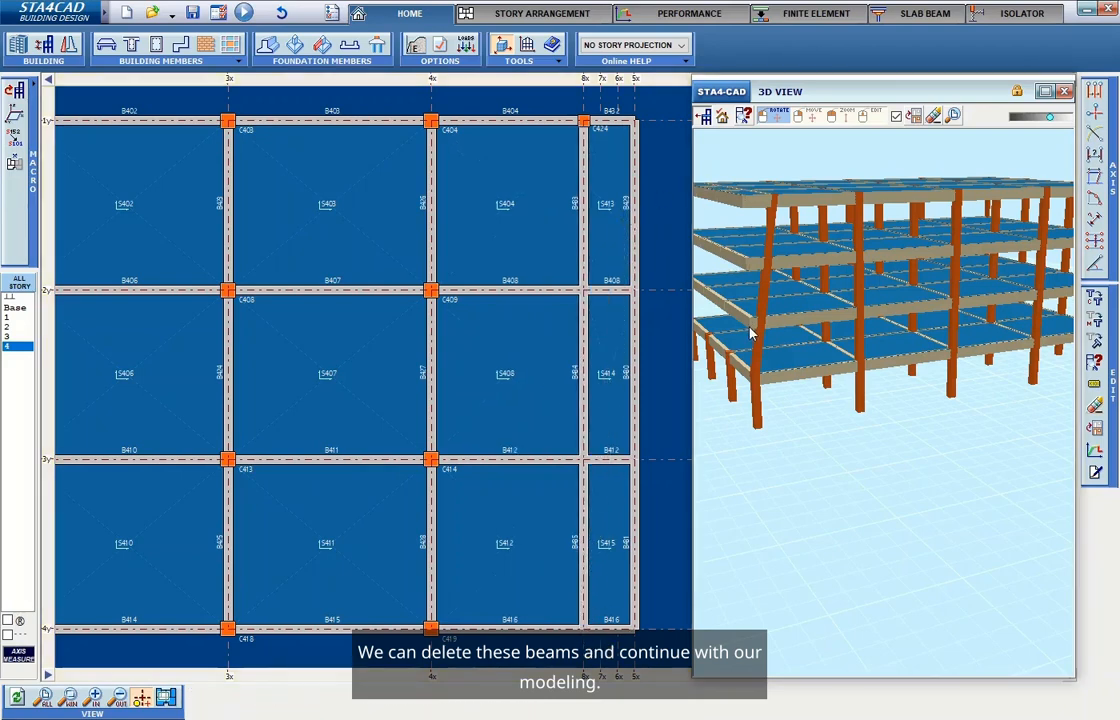
Inspect the finished model with its tilted edge columns in the 3D view from several angles.
{"action": "left_click_drag", "start_coordinate": [769, 458], "coordinate": [830, 462]}
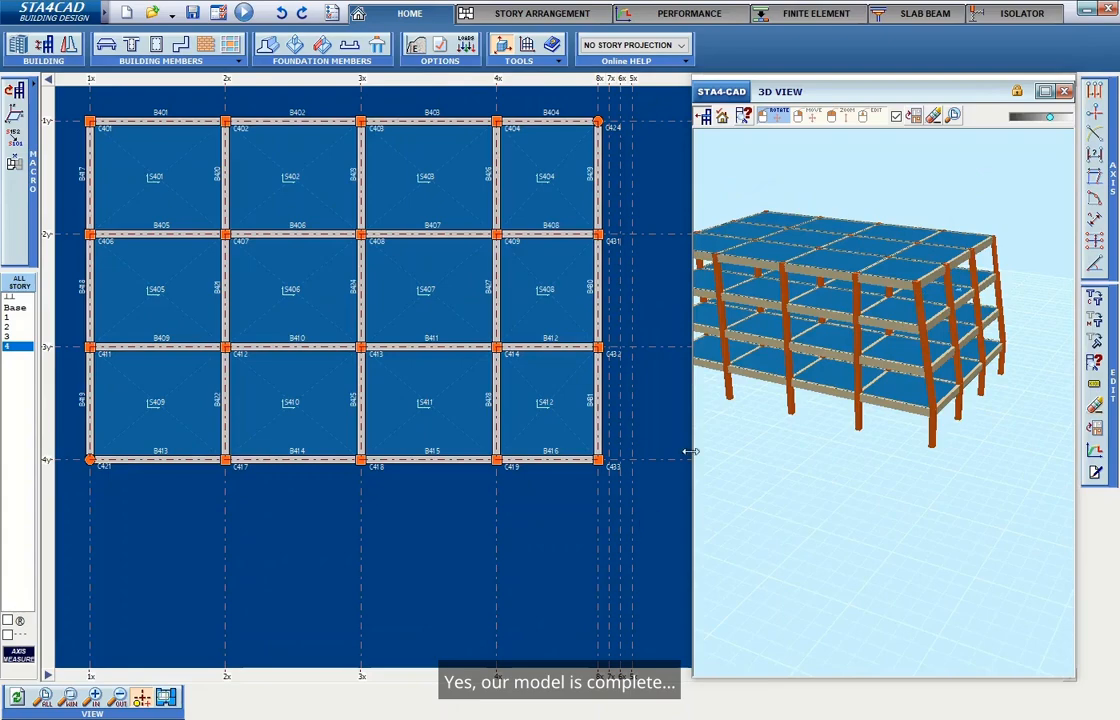
{"action": "left_click_drag", "start_coordinate": [770, 455], "coordinate": [862, 450]}
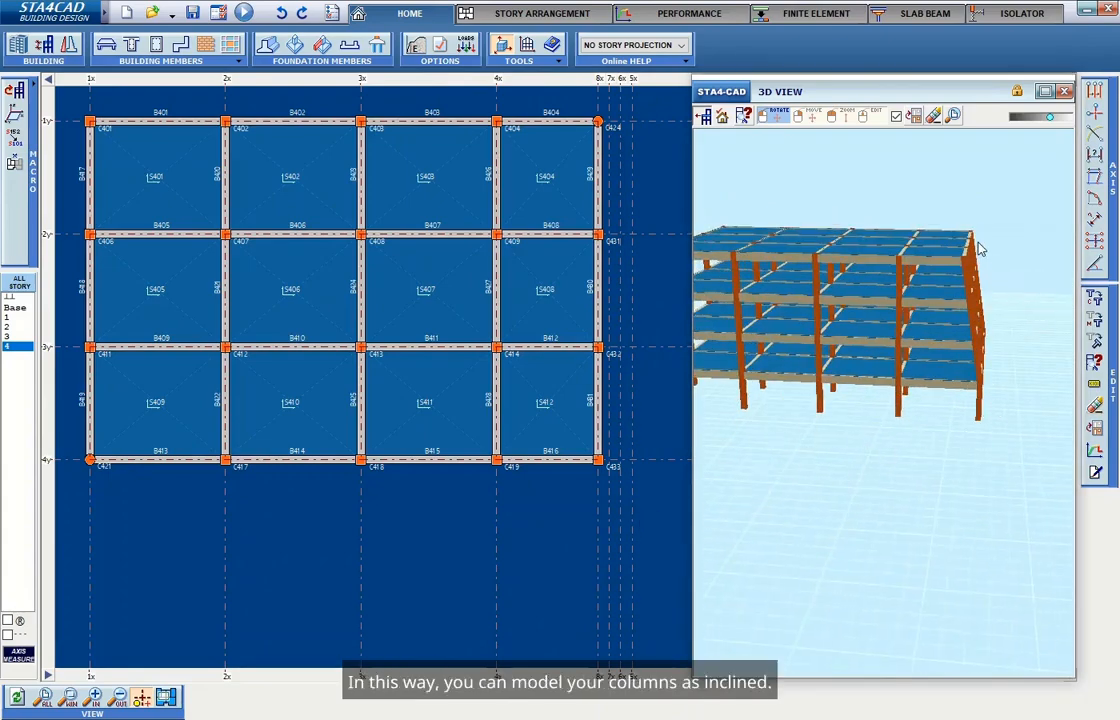
{"action": "mouse_move", "coordinate": [1007, 393]}
{"action": "left_mouse_down"}
{"action": "mouse_move", "coordinate": [997, 385]}
{"action": "mouse_move", "coordinate": [1002, 397]}
{"action": "left_mouse_up"}
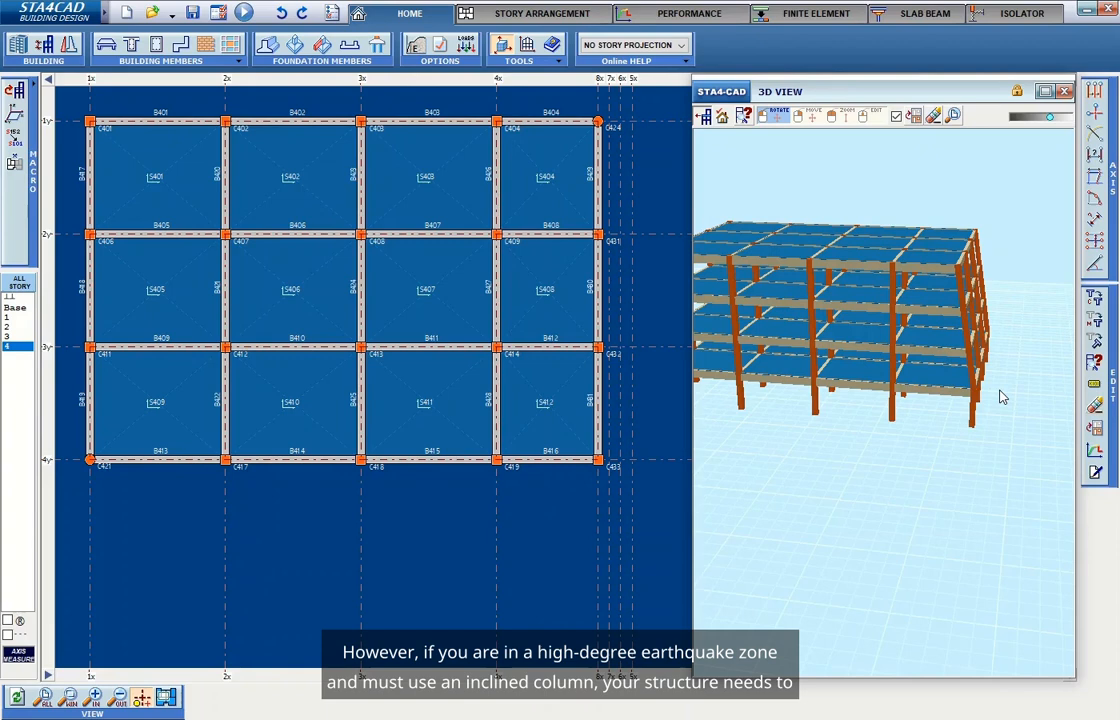
{"action": "left_click_drag", "start_coordinate": [903, 463], "coordinate": [1028, 423]}
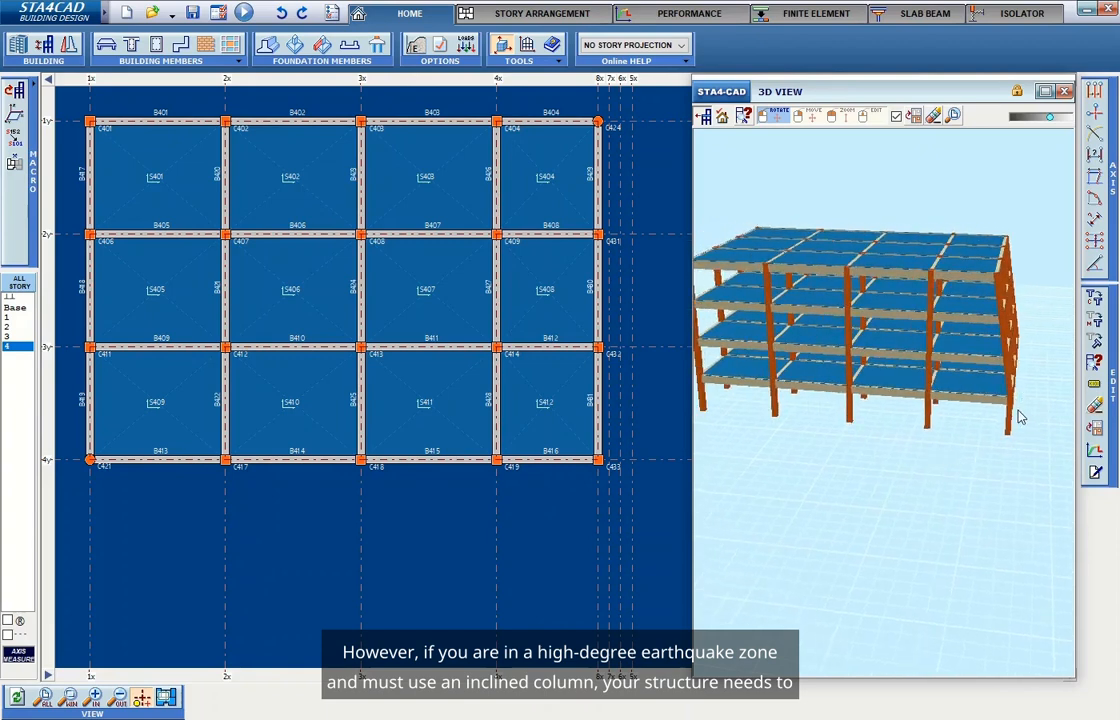